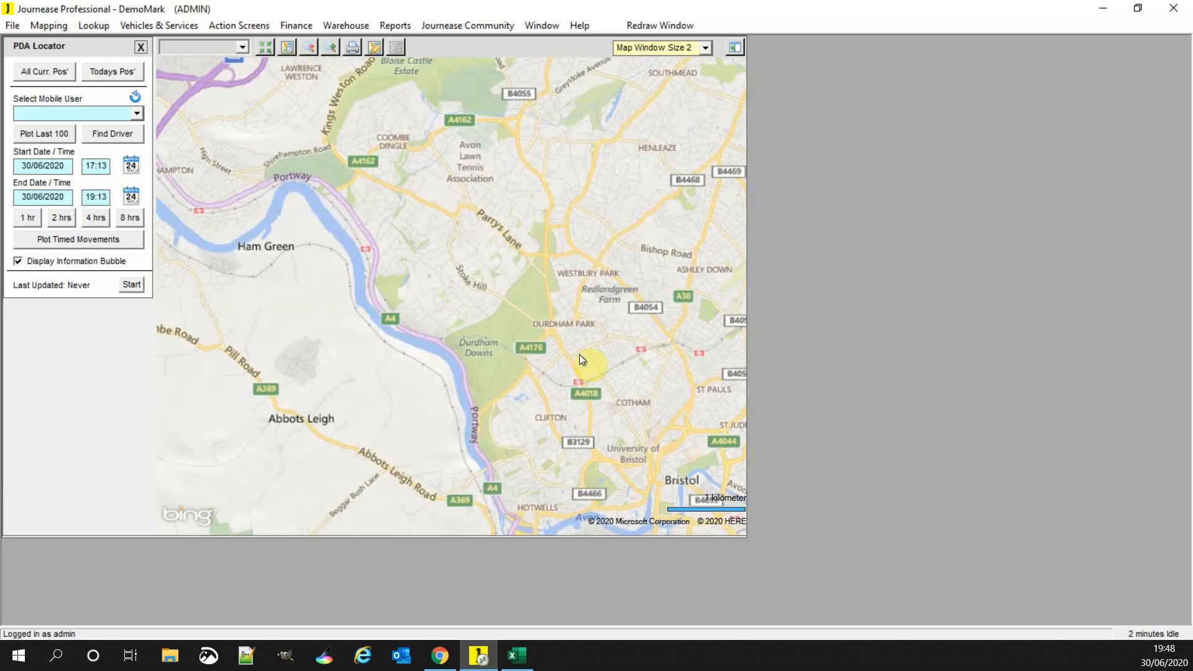
# Open the jane Doe logistics record in Suppliers & Driver Details to view its self-billing settings.
pyautogui.click(91, 29)
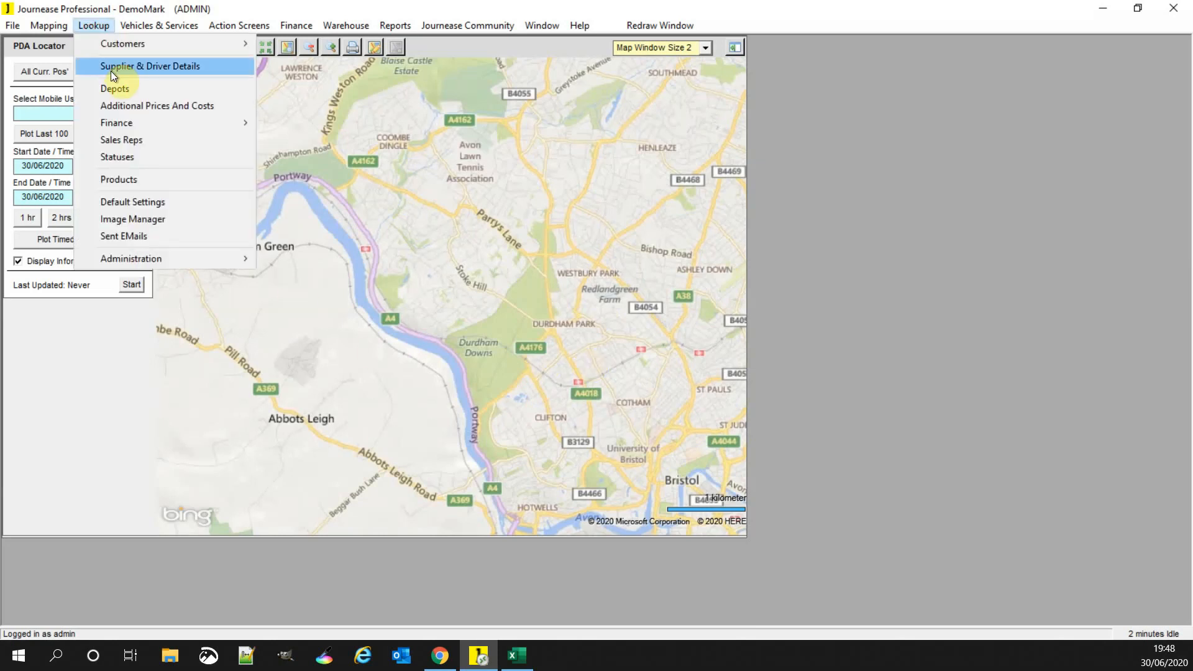
pyautogui.click(111, 70)
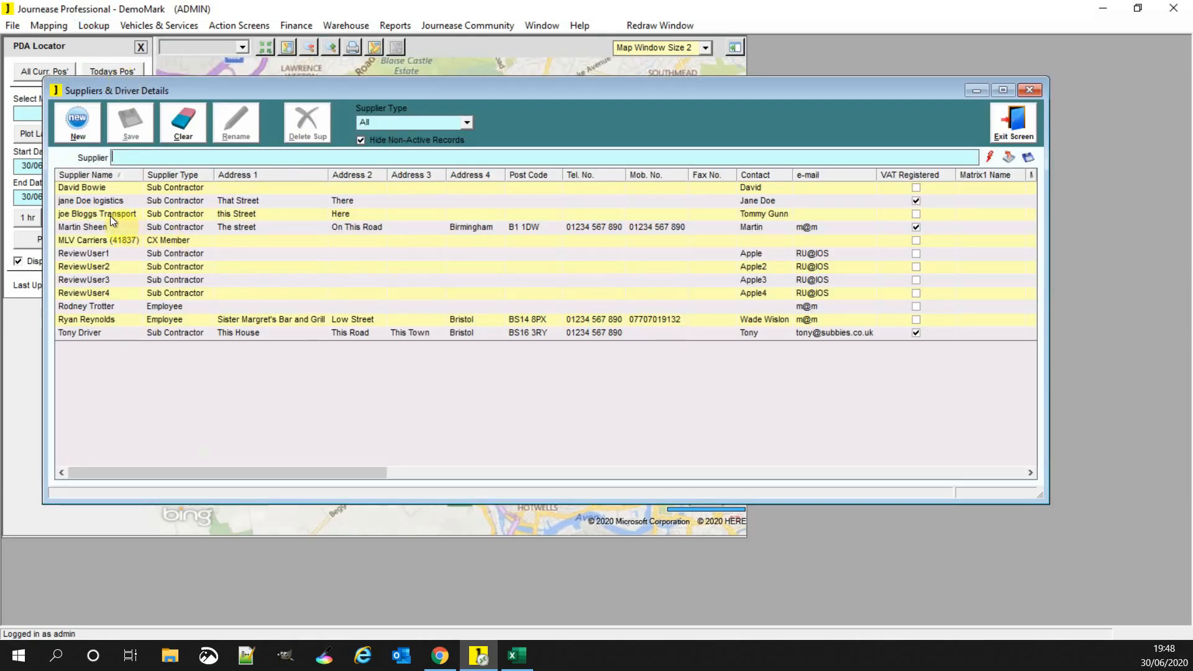
pyautogui.doubleClick(115, 200)
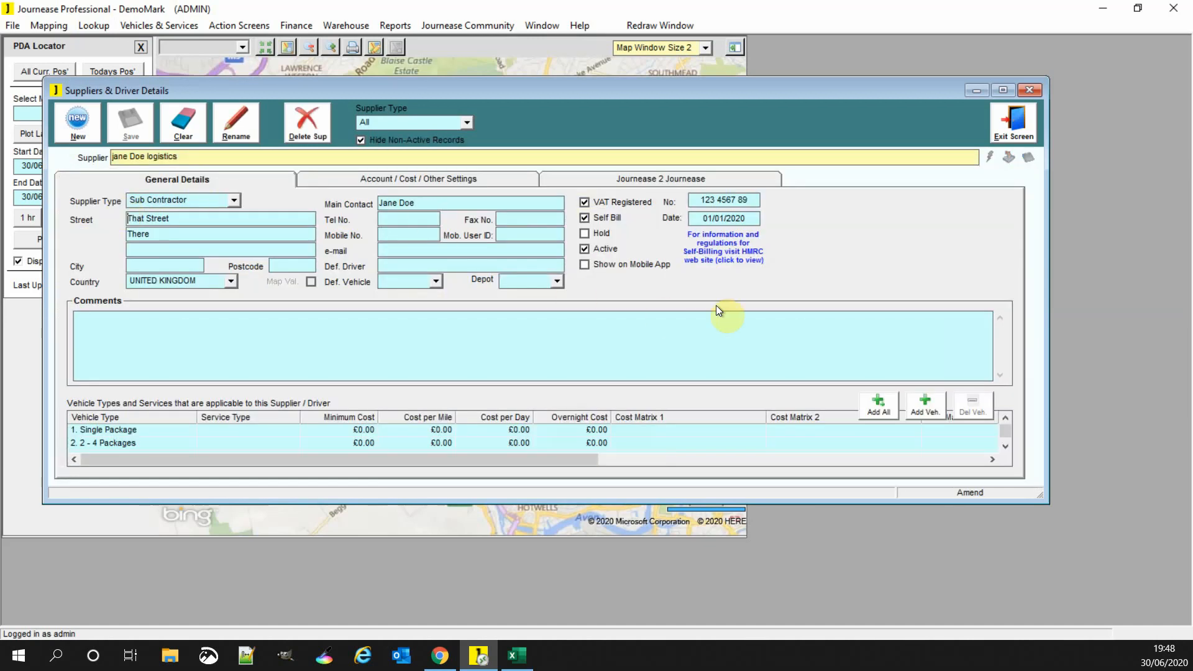
# Review the HMRC self-billing guidance linked from the supplier record, and close both the web page and the supplier screen.
pyautogui.click(721, 251)
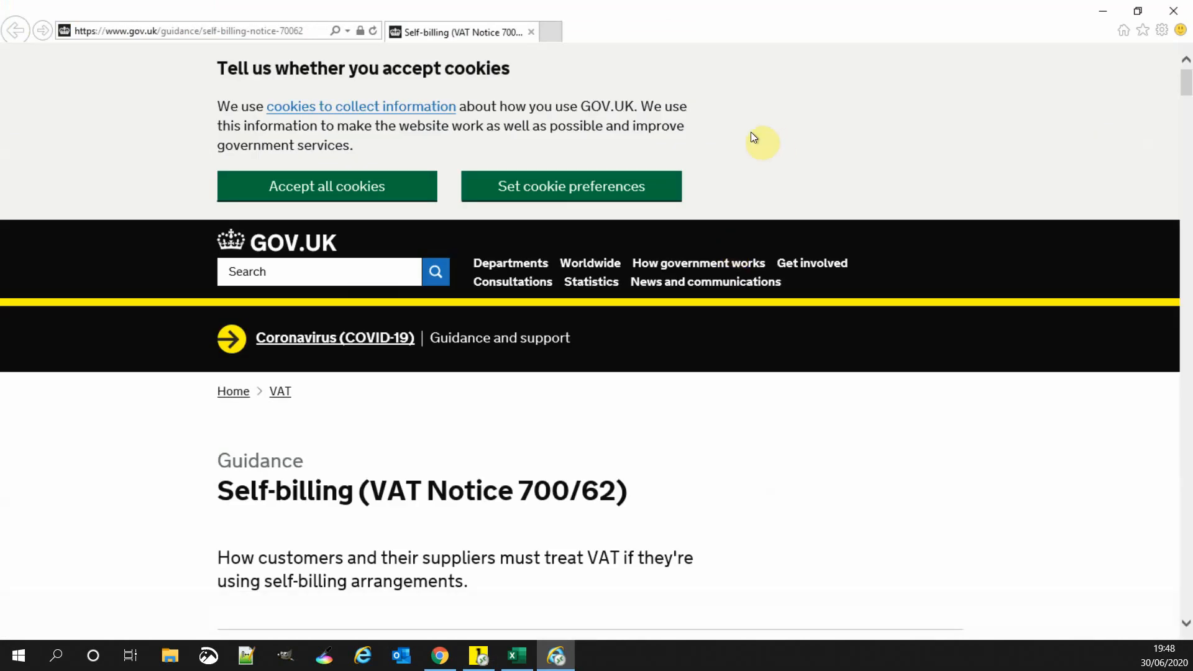
pyautogui.scroll(-8, 753, 137)
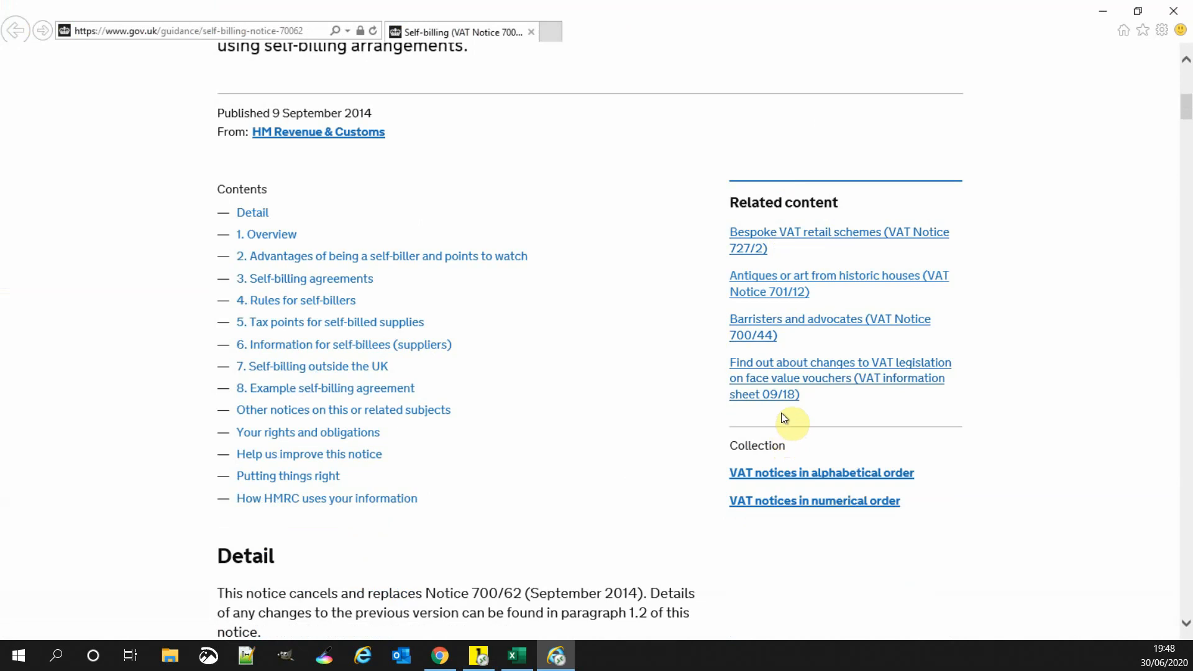
pyautogui.scroll(4, 796, 392)
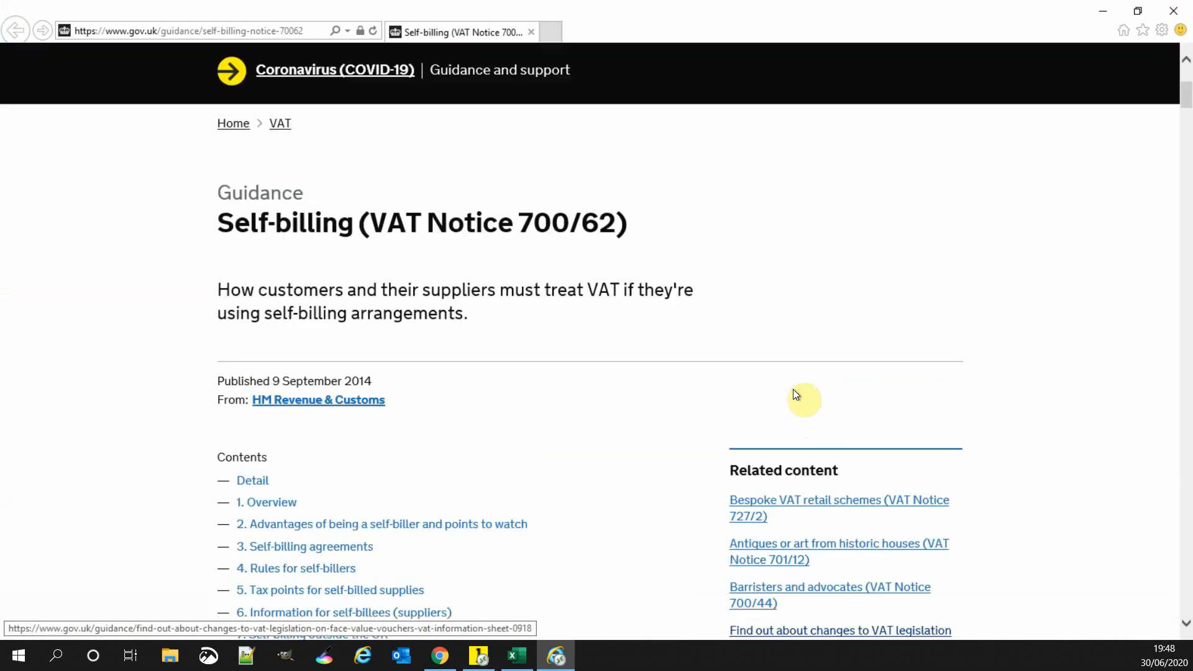
pyautogui.scroll(4, 793, 389)
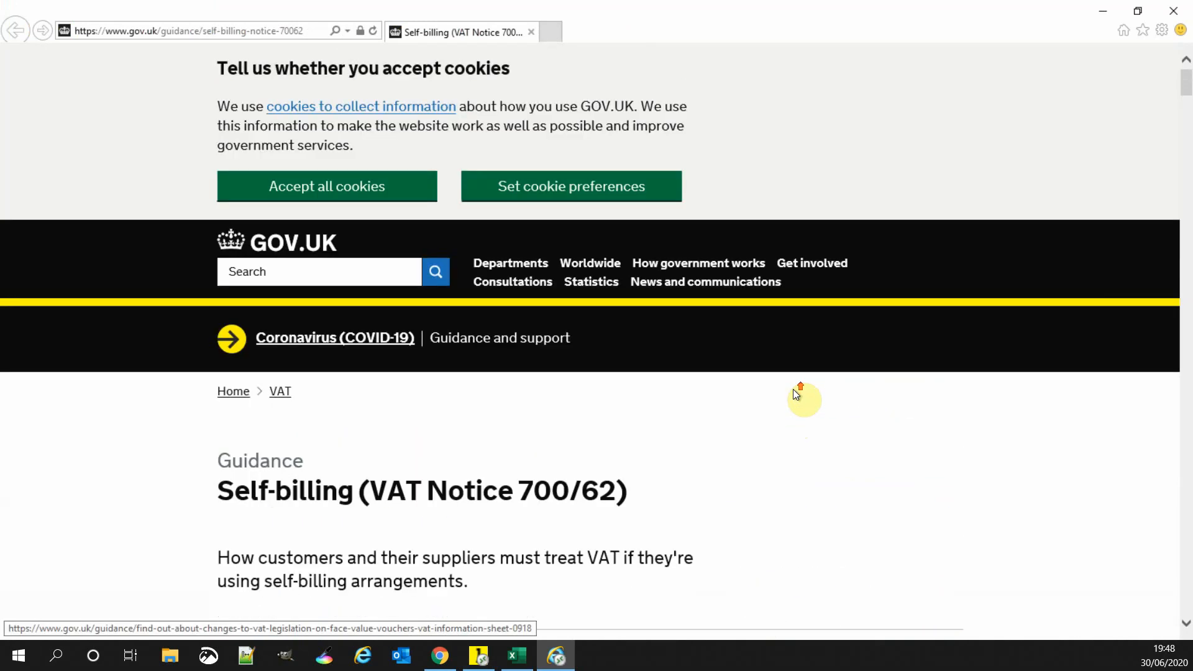
pyautogui.click(1175, 11)
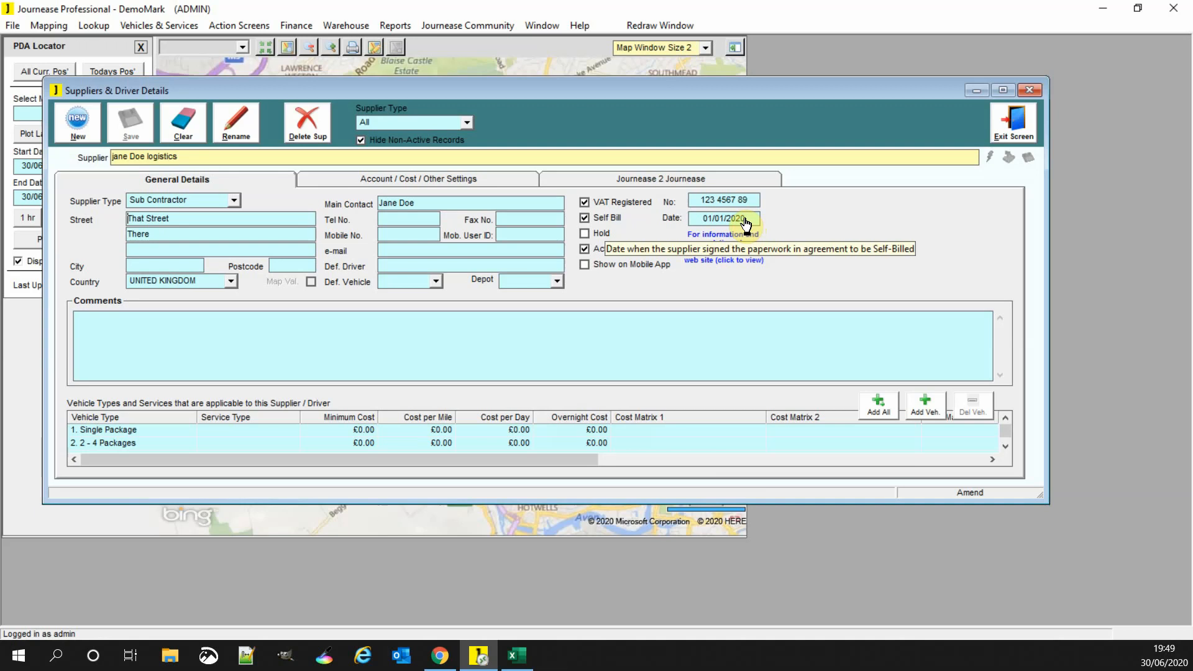
pyautogui.click(1015, 135)
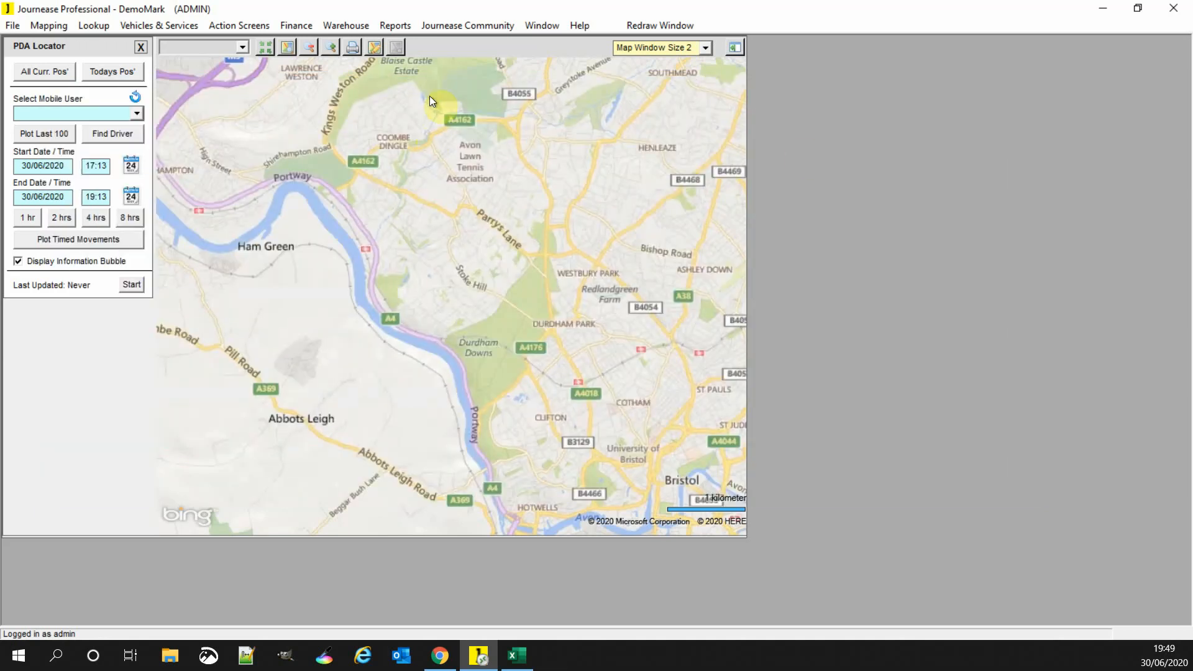
# View the Sales Invoices screen at full size and exit it.
pyautogui.click(299, 25)
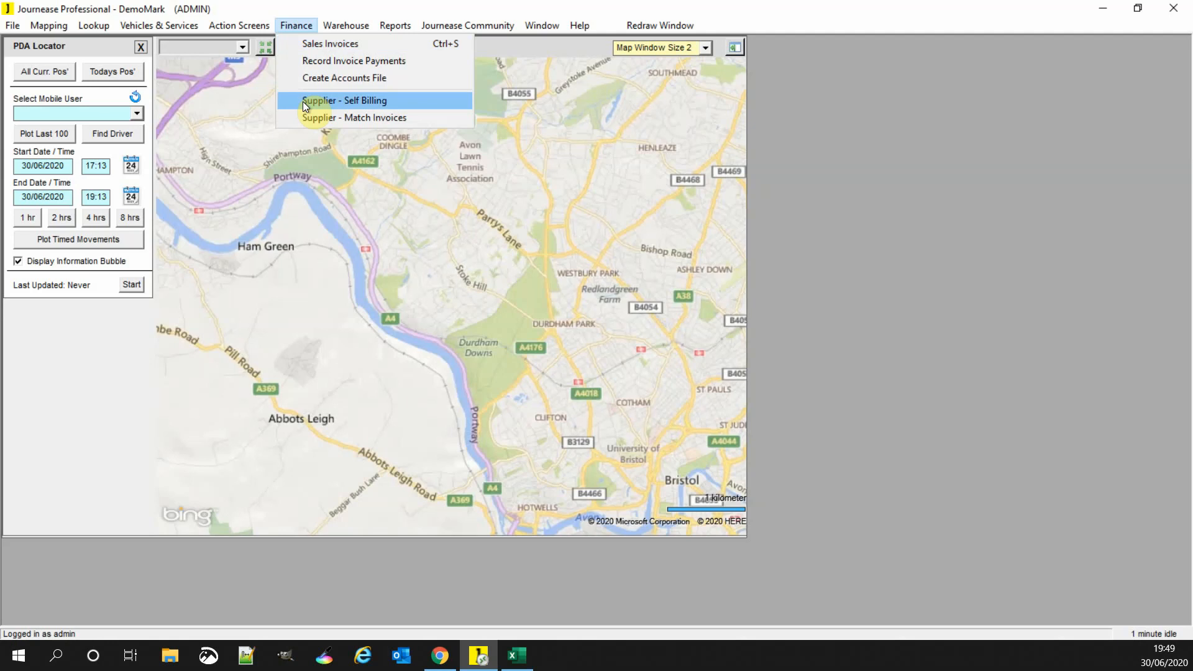
pyautogui.click(316, 48)
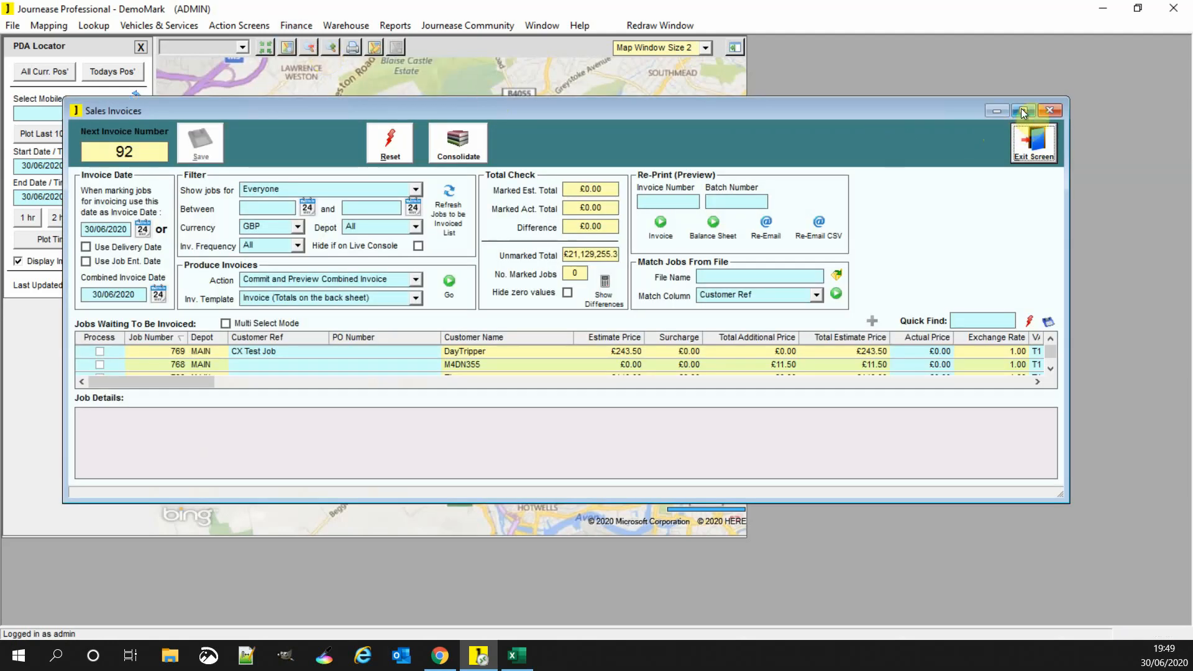
pyautogui.click(1022, 110)
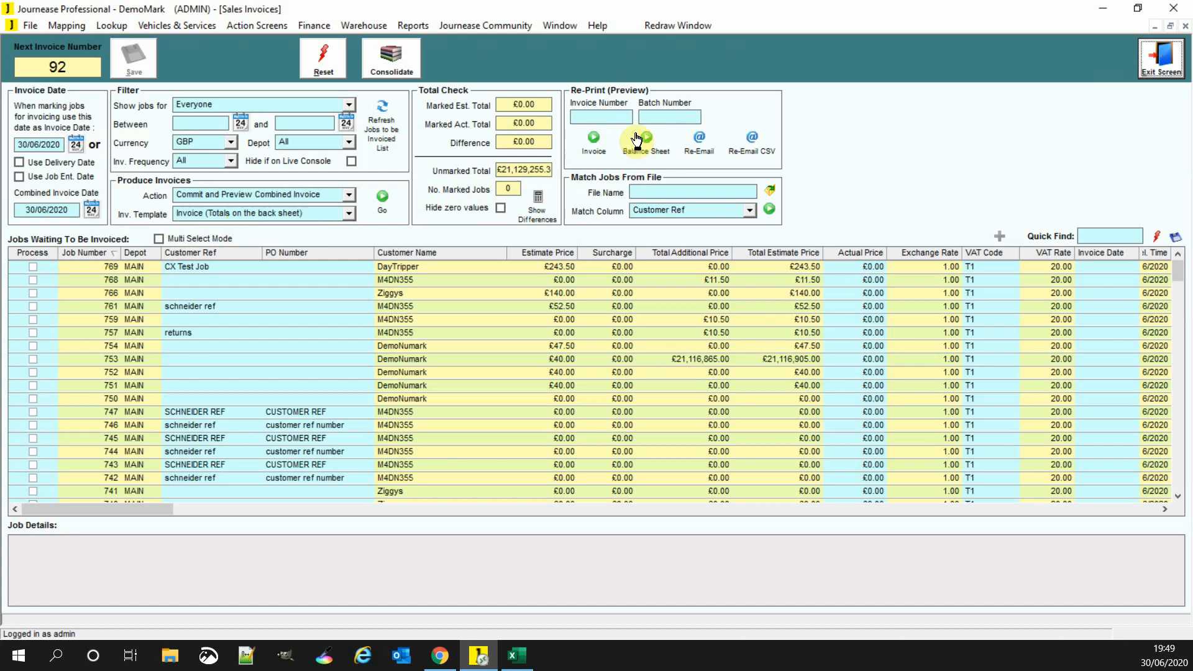
pyautogui.click(1159, 60)
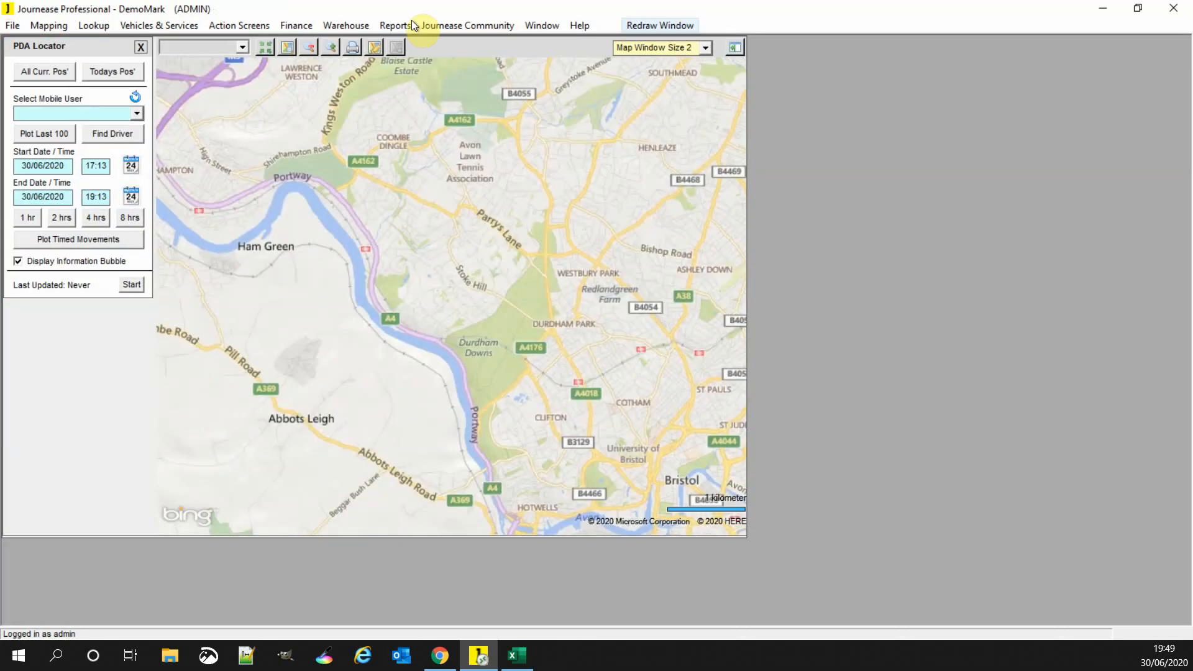
# Open the Supplier - Self Billing screen and enlarge it to full size.
pyautogui.click(308, 28)
pyautogui.click(330, 106)
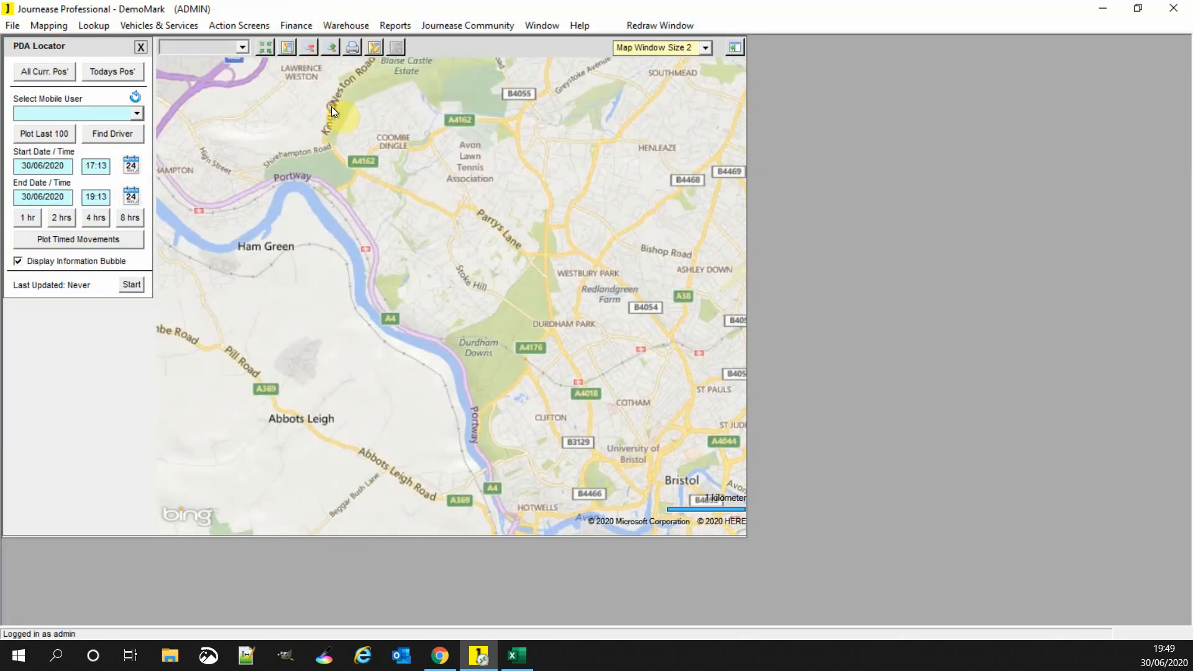
pyautogui.click(1042, 131)
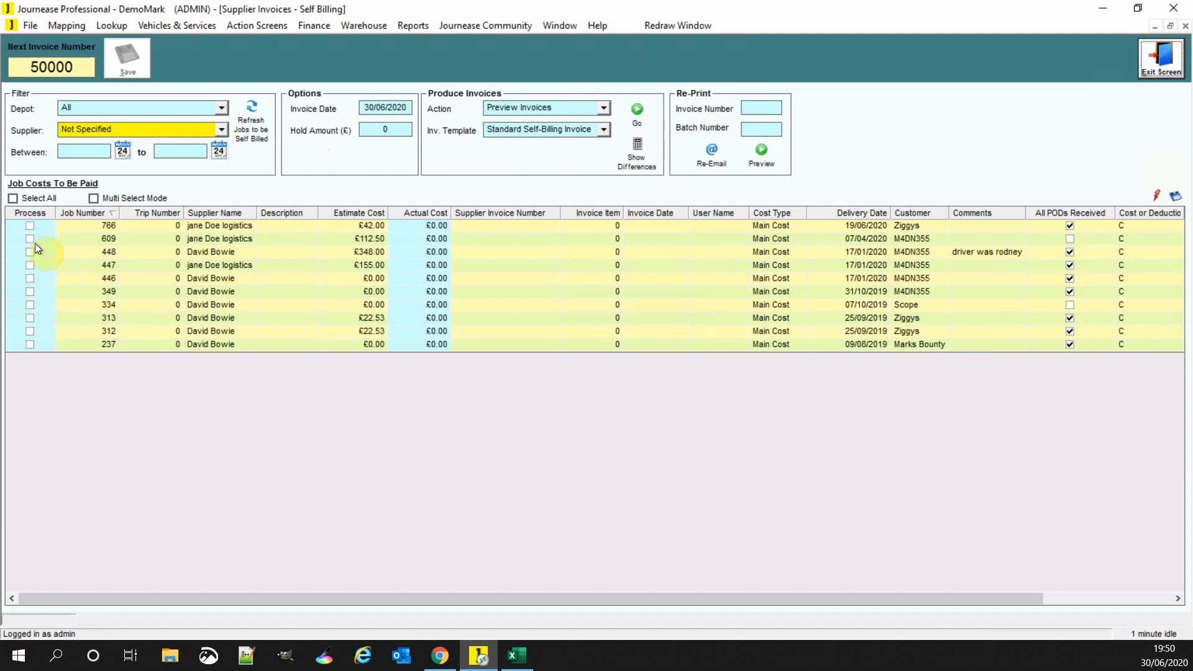
# Mark the first and third job costs individually for processing and clear both marks again.
pyautogui.click(30, 226)
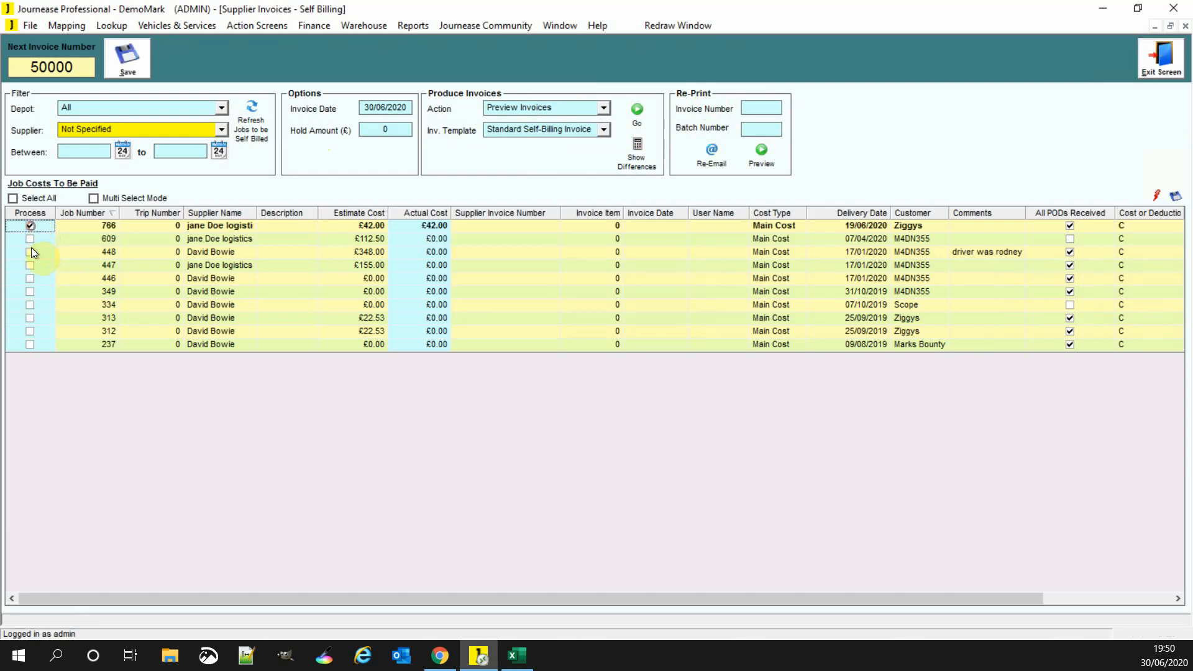
pyautogui.click(31, 252)
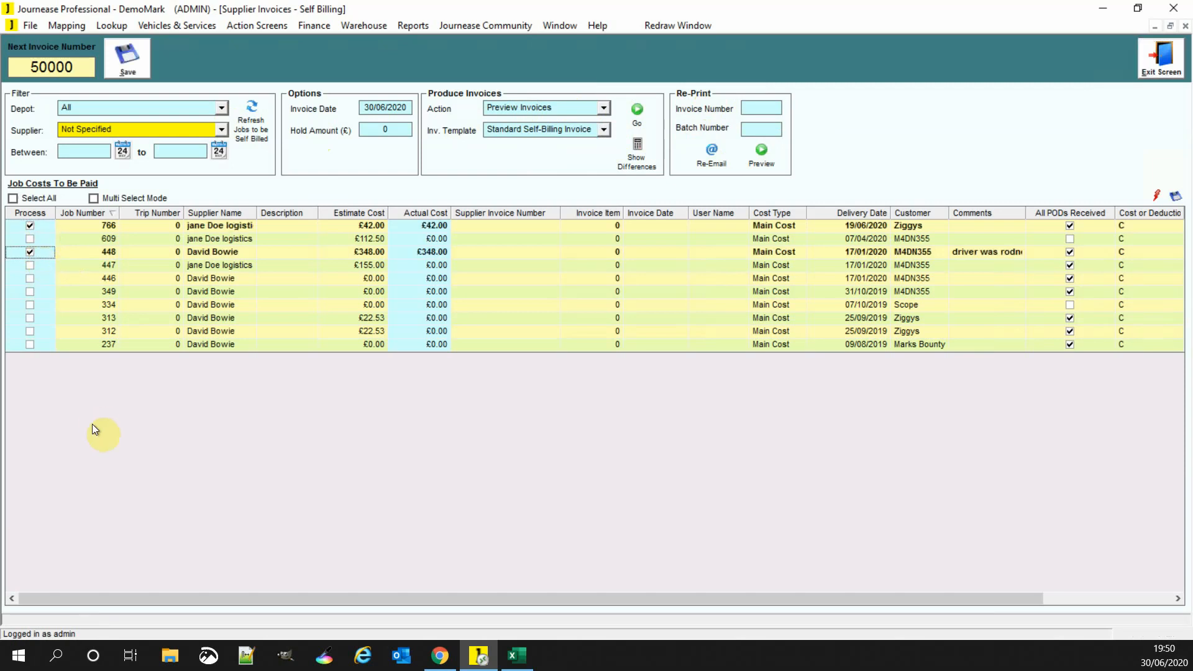
pyautogui.click(30, 225)
pyautogui.click(30, 253)
# Use Multi Select Mode to mark the first, fifth, seventh and ninth job costs for invoicing together.
pyautogui.click(94, 198)
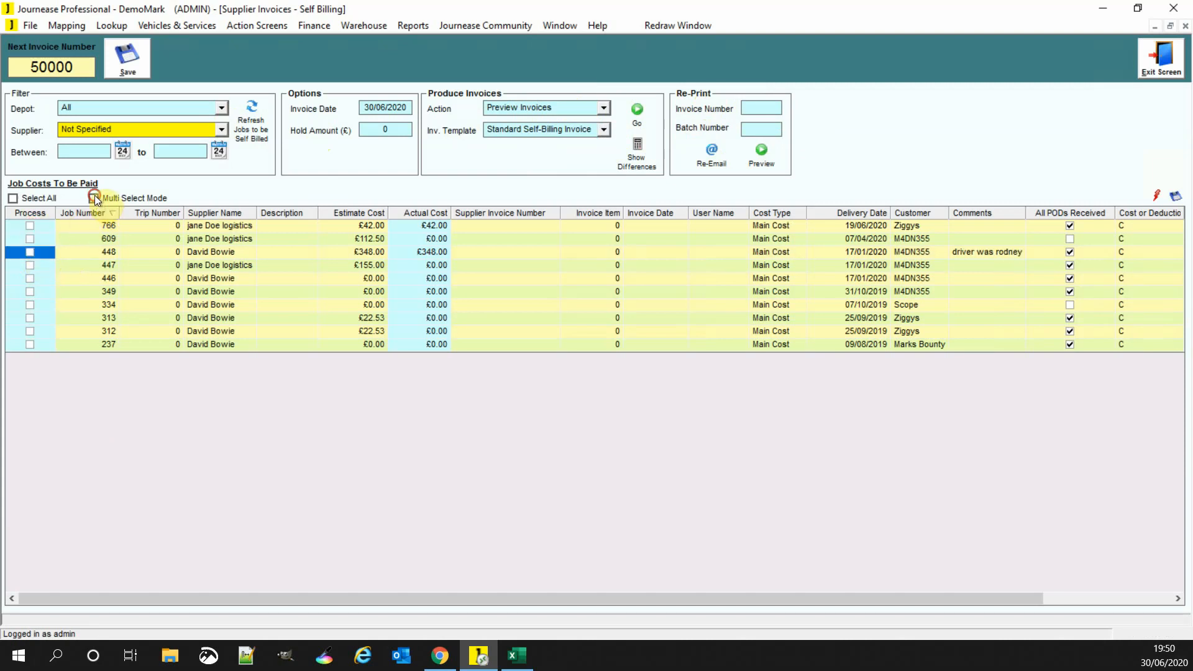
pyautogui.click(80, 229)
pyautogui.click(74, 278)
pyautogui.click(78, 304)
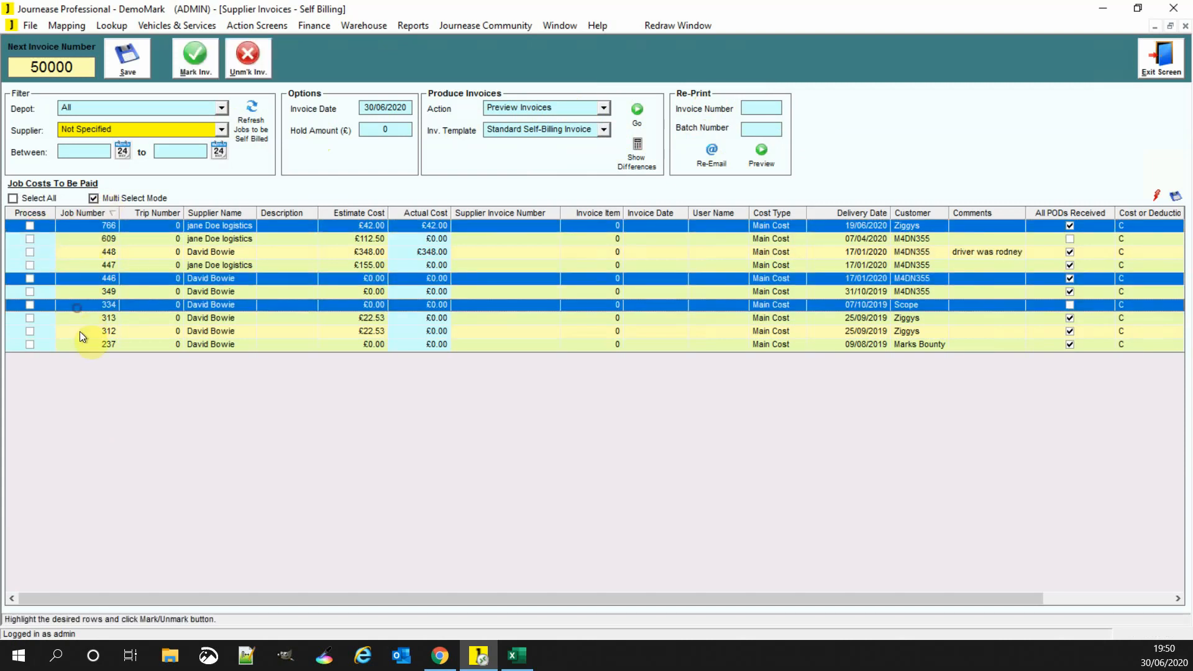
pyautogui.click(80, 331)
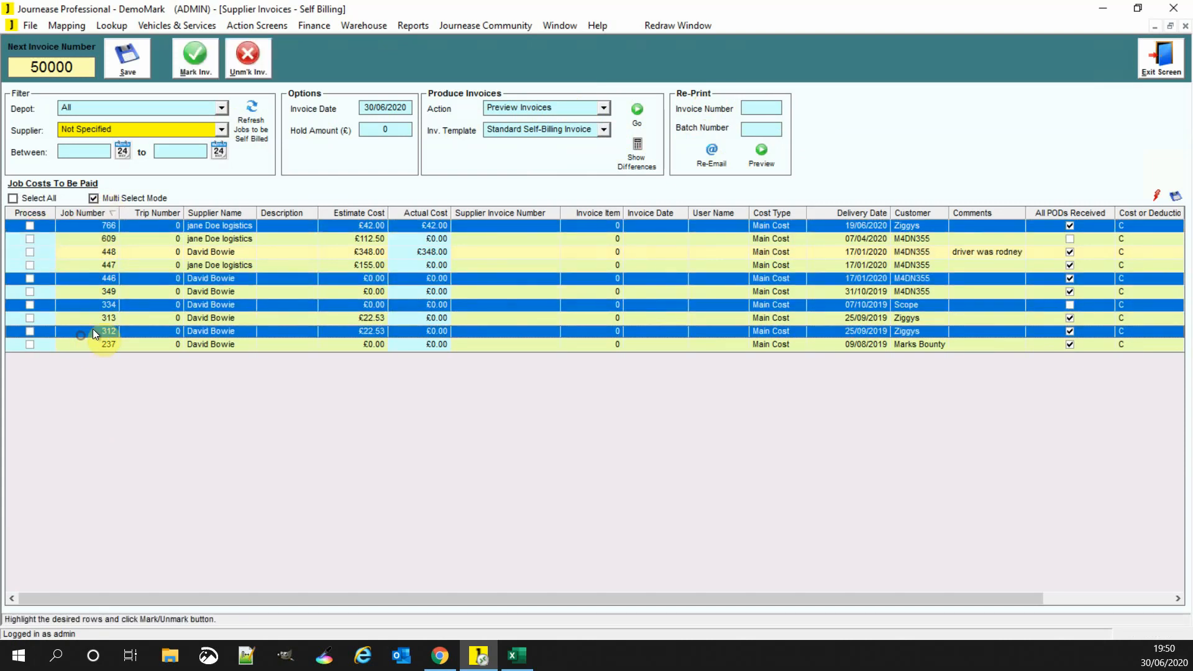
pyautogui.click(194, 66)
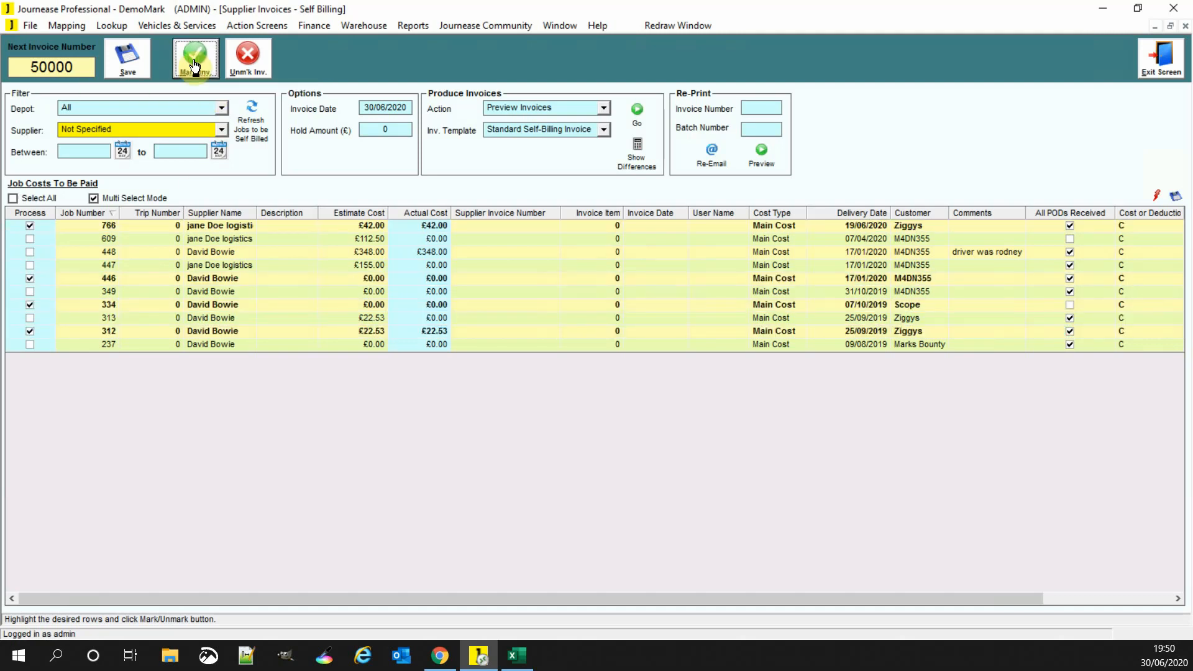
# Unmark the first, fifth, seventh and ninth job costs together and turn off Multi Select Mode.
pyautogui.click(103, 224)
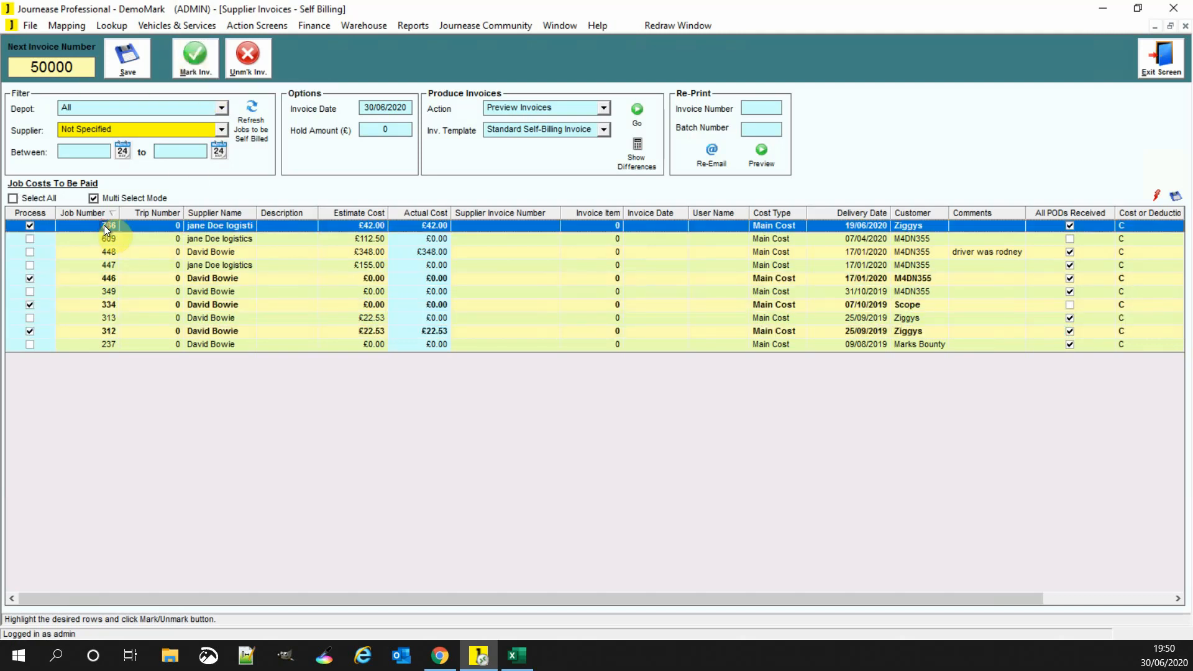
pyautogui.click(109, 277)
pyautogui.click(111, 304)
pyautogui.click(113, 329)
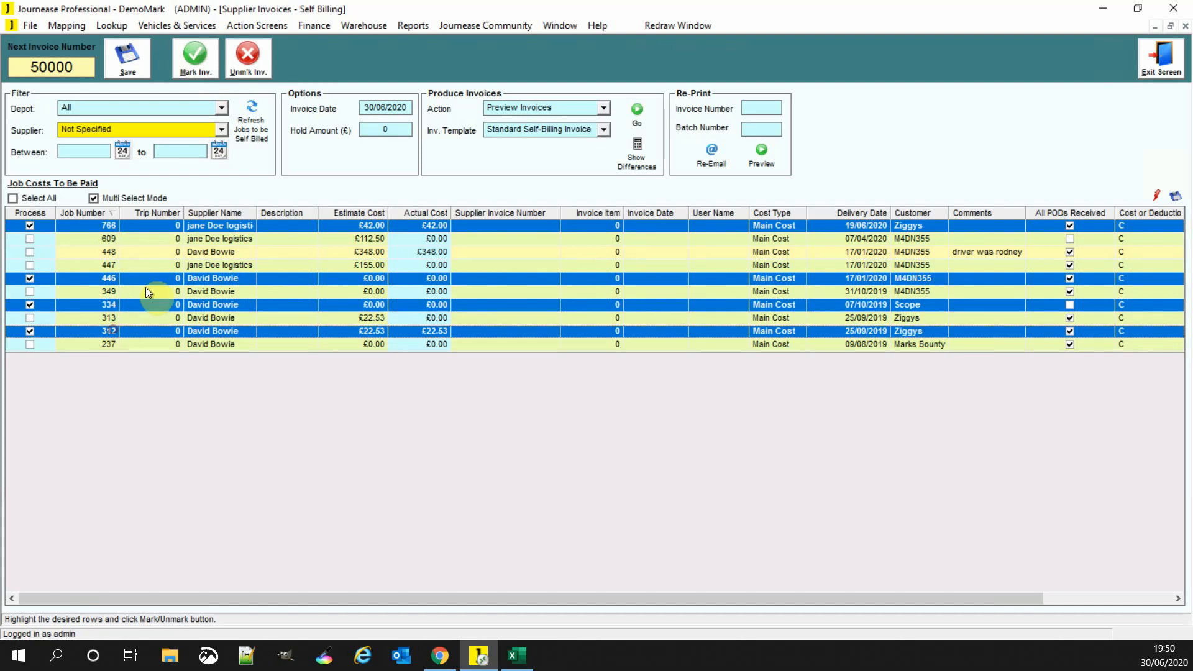
pyautogui.click(247, 62)
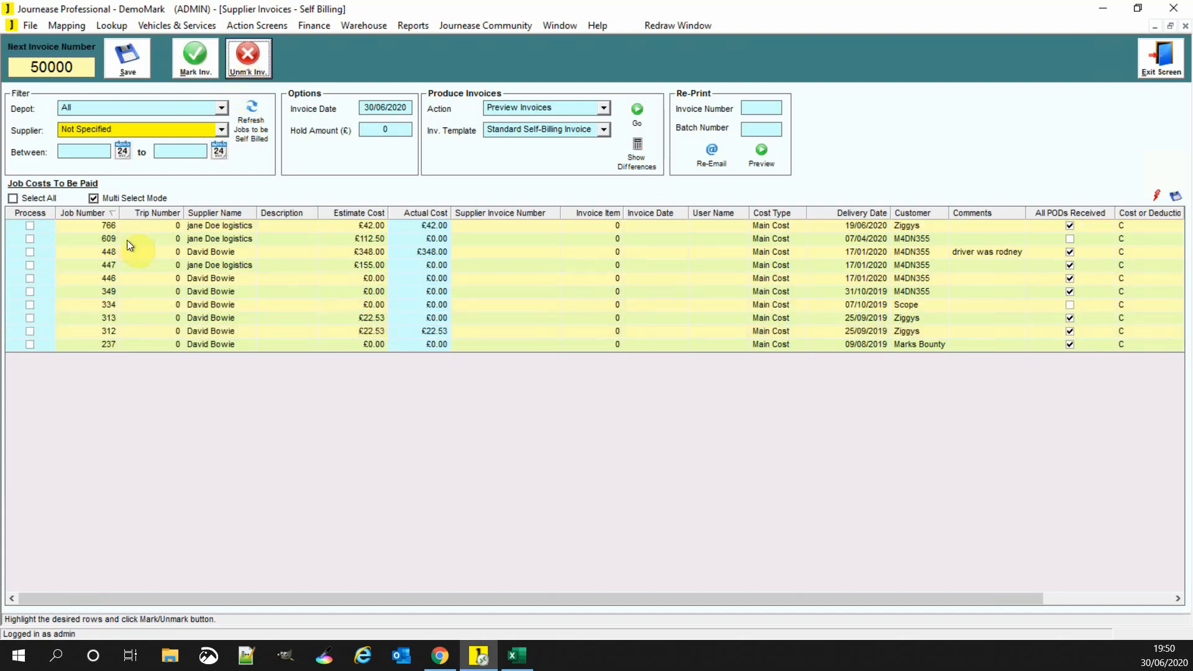
pyautogui.click(94, 199)
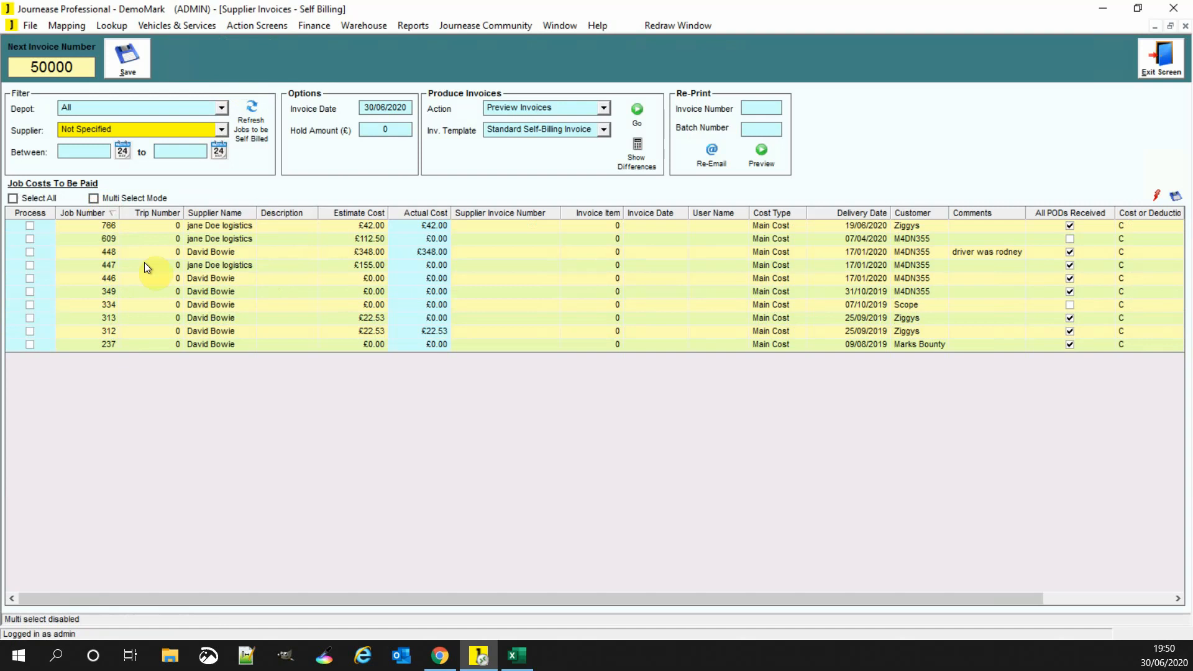
# Mark all listed job costs for processing at once and uncheck them all again.
pyautogui.click(13, 198)
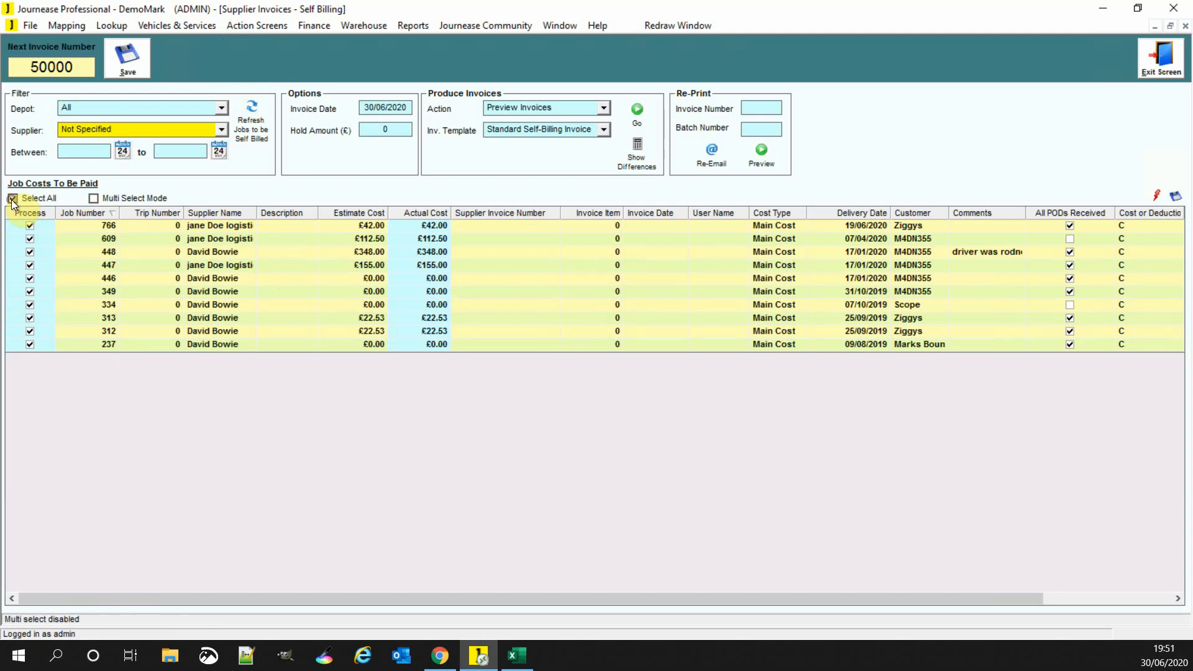
pyautogui.click(13, 198)
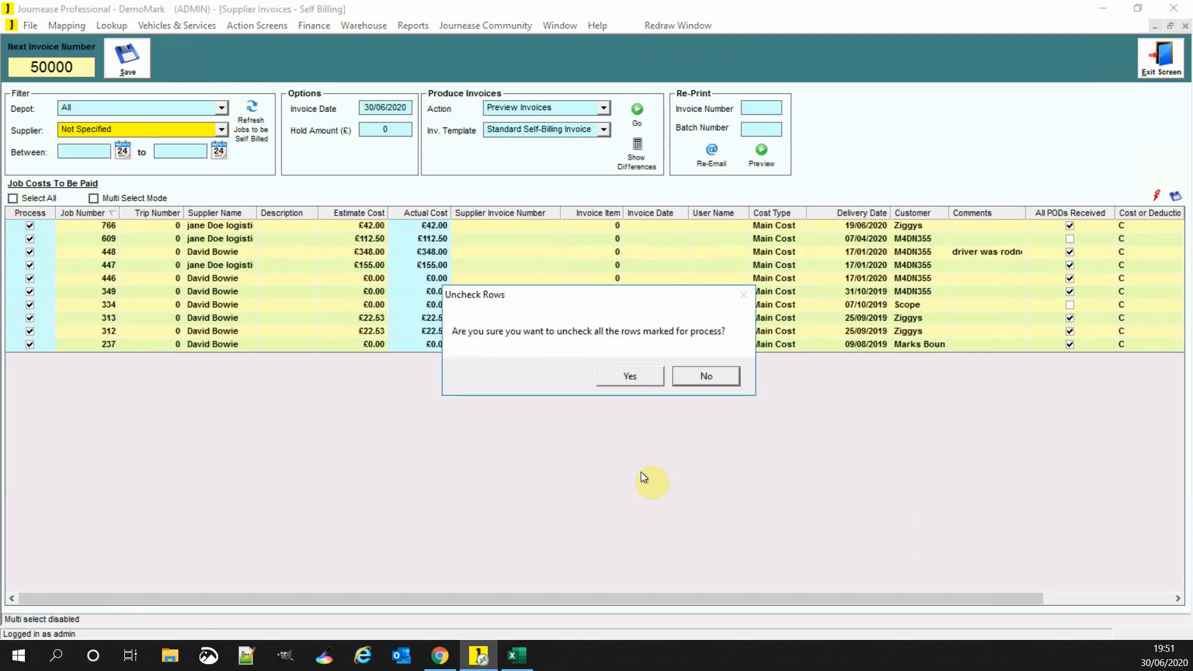
pyautogui.click(629, 376)
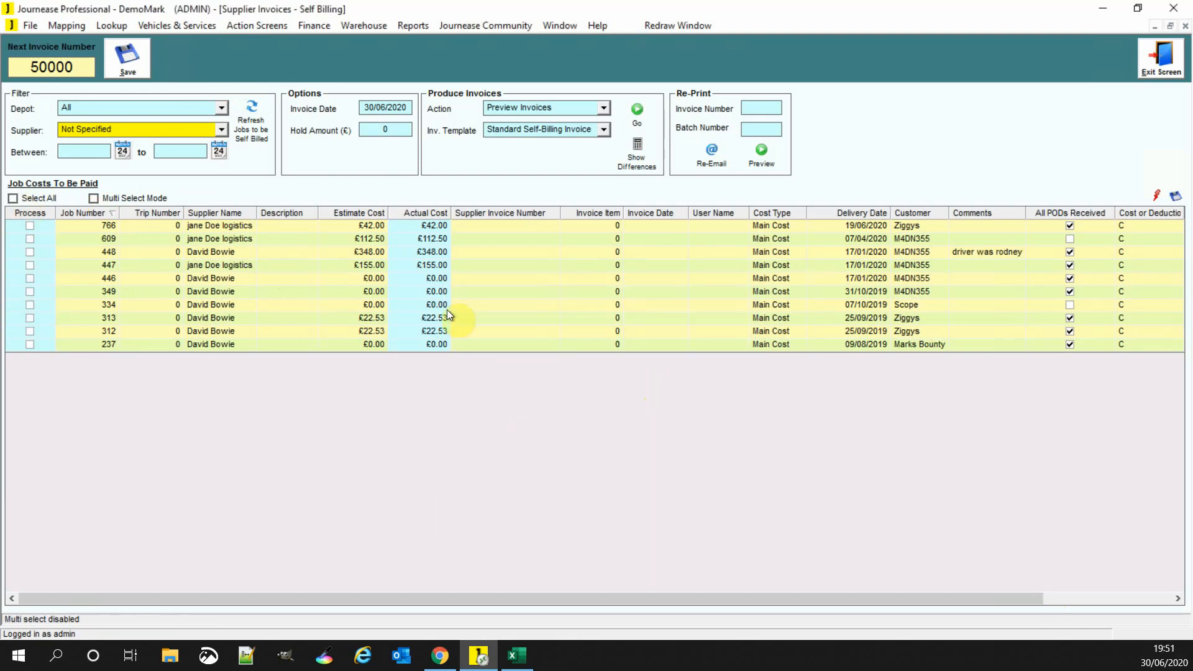
# Reset the actual cost of every listed job to 0 and save the changes.
pyautogui.click(424, 225)
pyautogui.write('0')
pyautogui.press('Down')
pyautogui.write('0')
pyautogui.press('Down')
pyautogui.write('0')
pyautogui.press('Down')
pyautogui.press('0')
pyautogui.press('Down')
pyautogui.write('0')
pyautogui.press('Down')
pyautogui.press('0')
pyautogui.press('Down')
pyautogui.press('0')
pyautogui.press('Down')
pyautogui.write('0')
pyautogui.press('Down')
pyautogui.write('0')
pyautogui.press('Down')
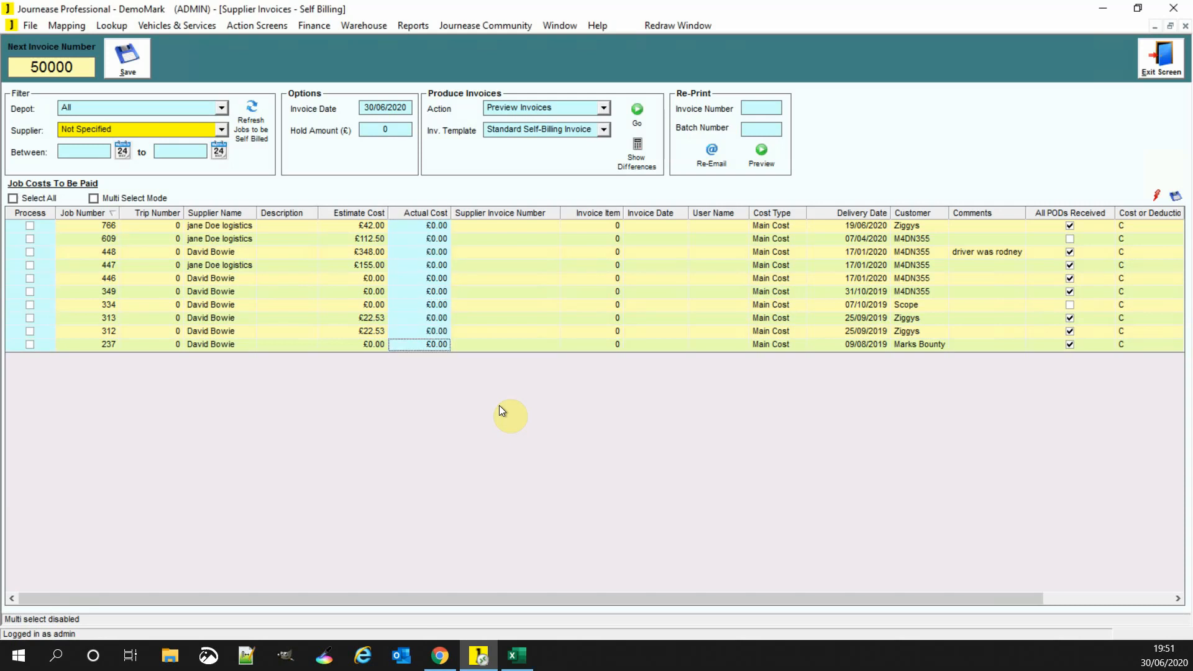
pyautogui.click(124, 68)
pyautogui.click(621, 381)
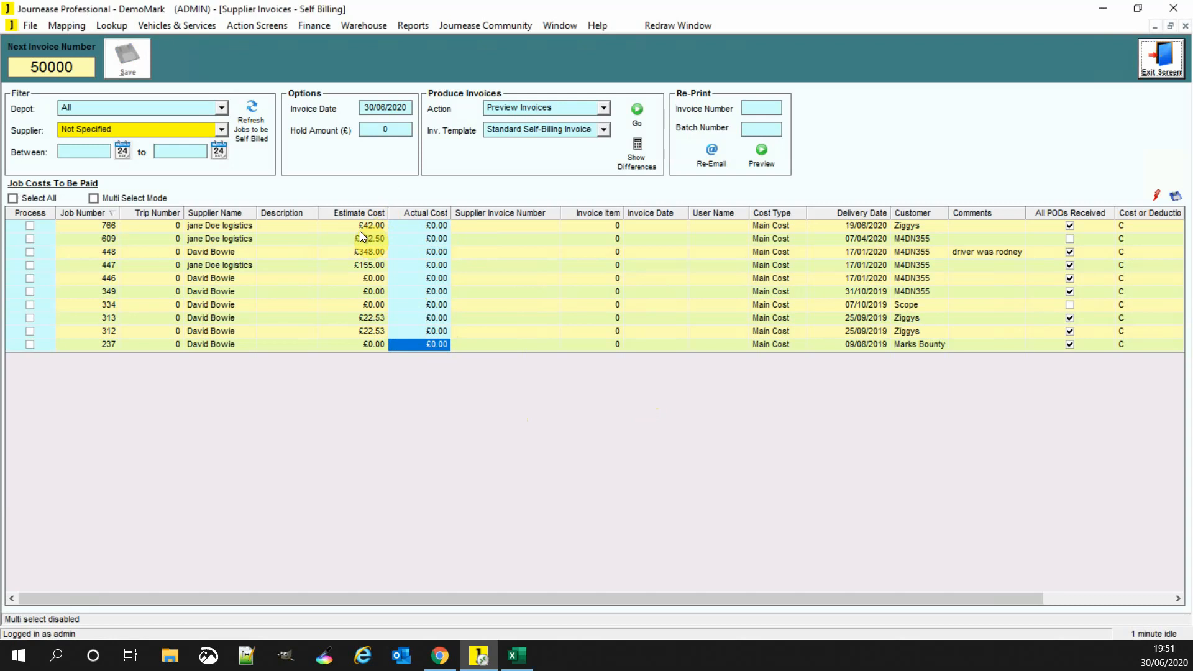
# Mark the first two job costs for processing, keeping an entered actual cost of £25.00 on the second, and save.
pyautogui.click(31, 226)
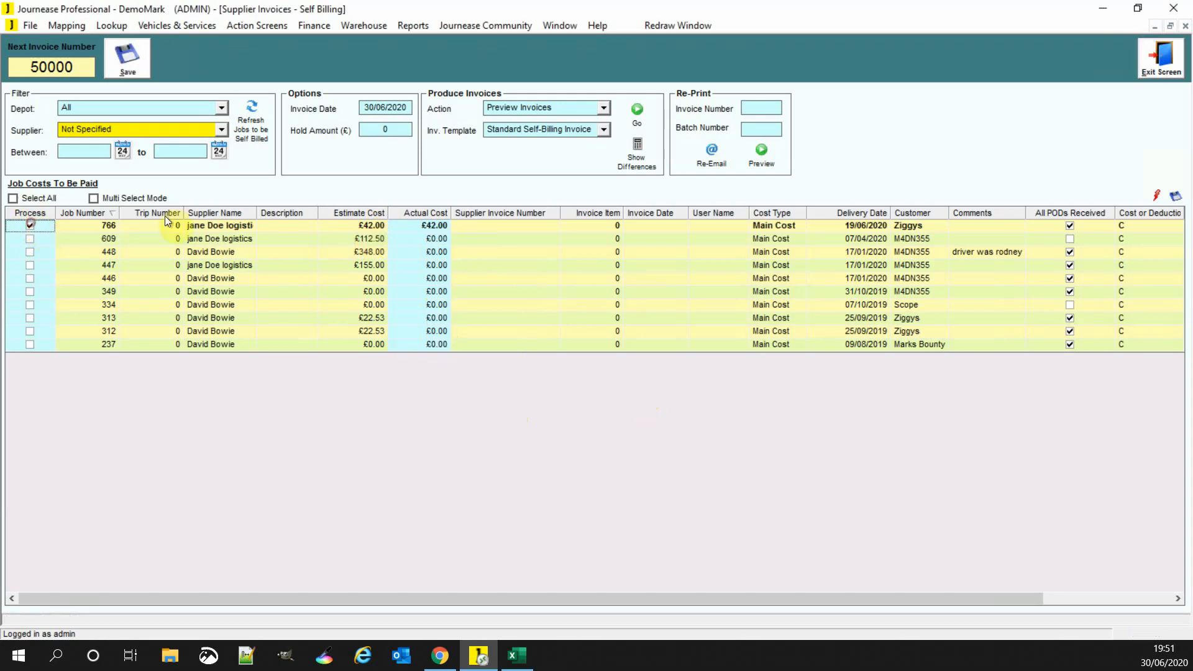
pyautogui.click(427, 241)
pyautogui.write('25')
pyautogui.click(371, 249)
pyautogui.click(29, 240)
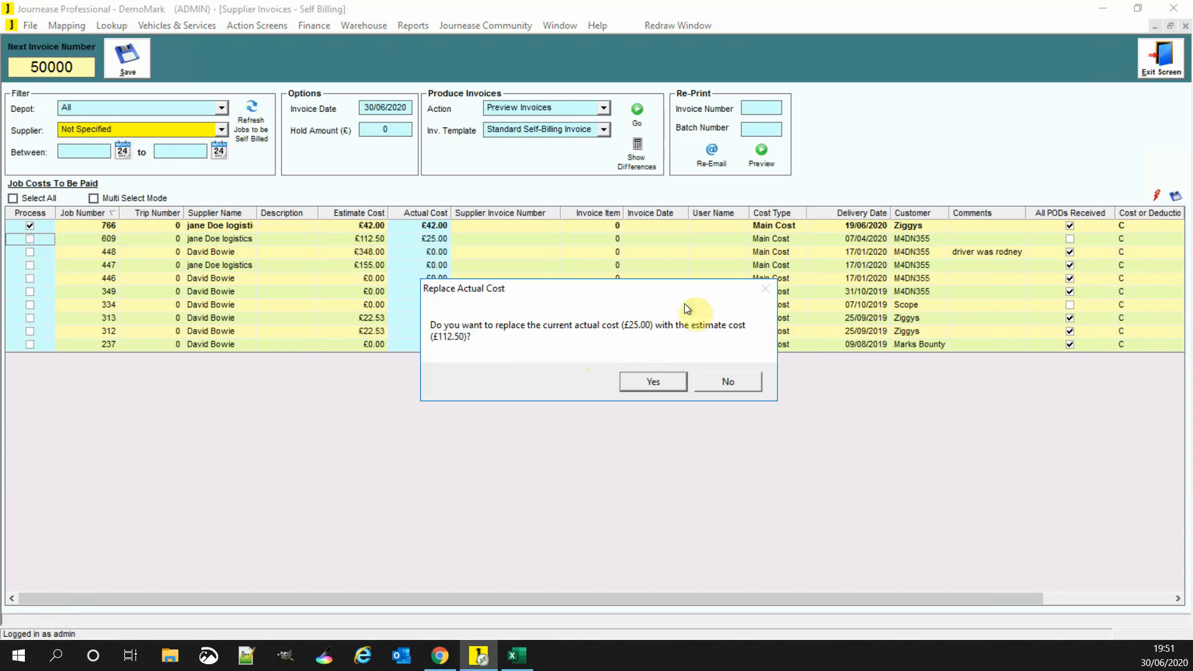
pyautogui.click(740, 386)
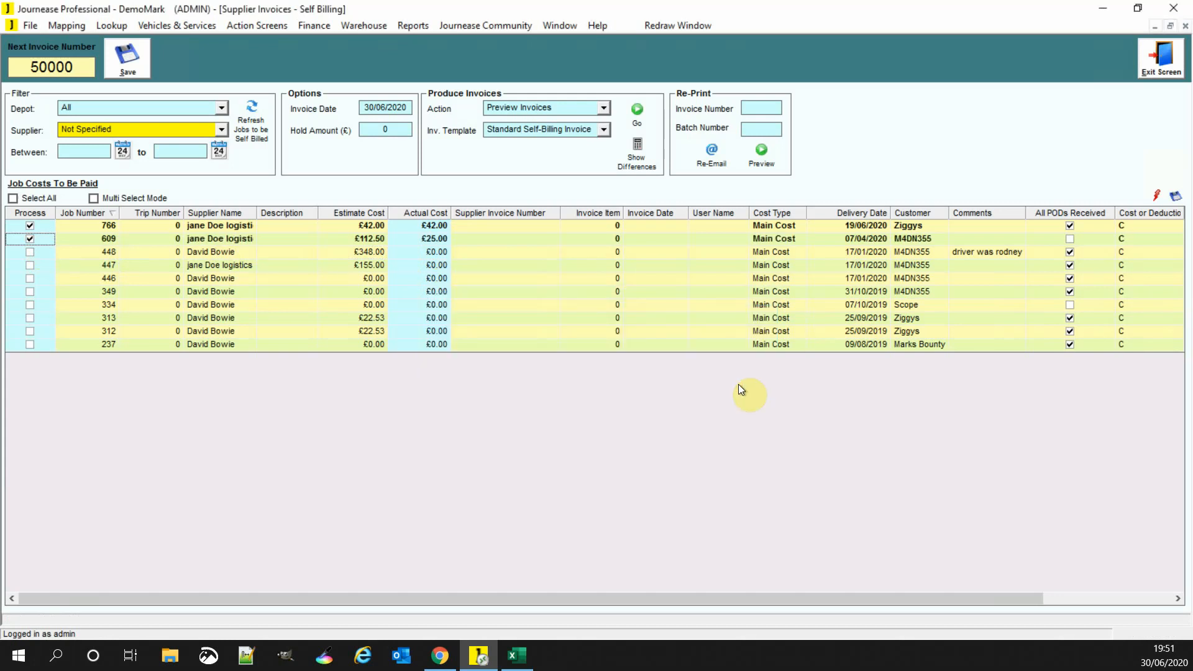
pyautogui.click(127, 58)
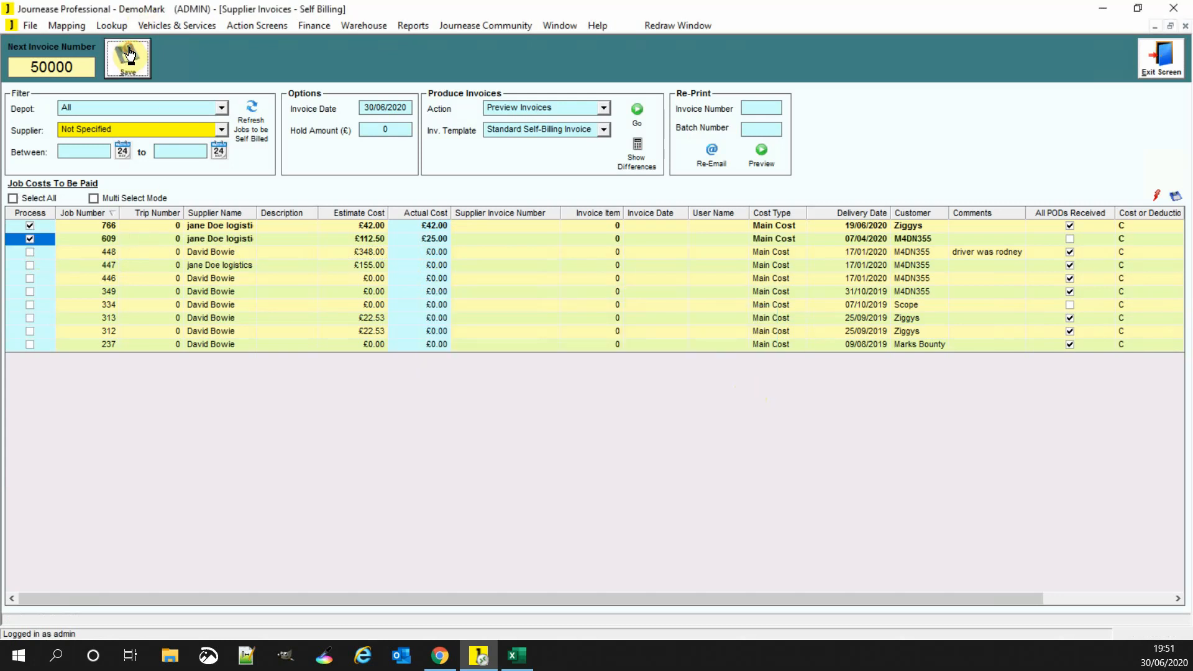
pyautogui.click(619, 382)
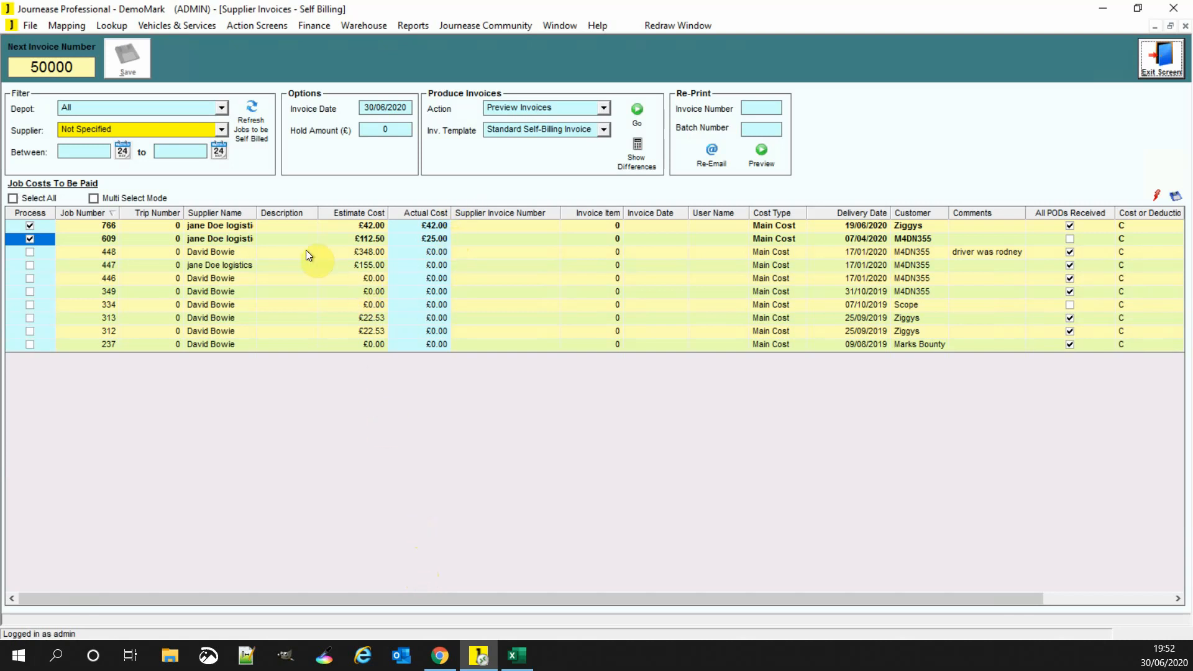
# Check the cost differences and re-mark the second job cost, replacing its actual cost with the £112.50 estimate.
pyautogui.click(638, 151)
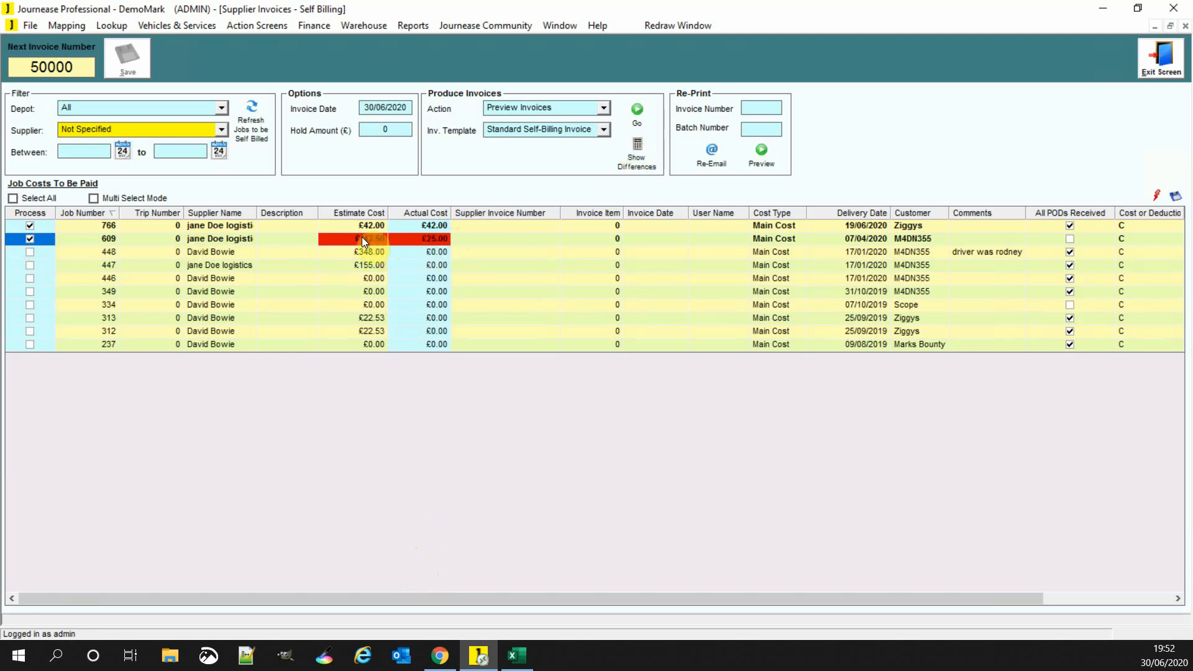
pyautogui.click(29, 239)
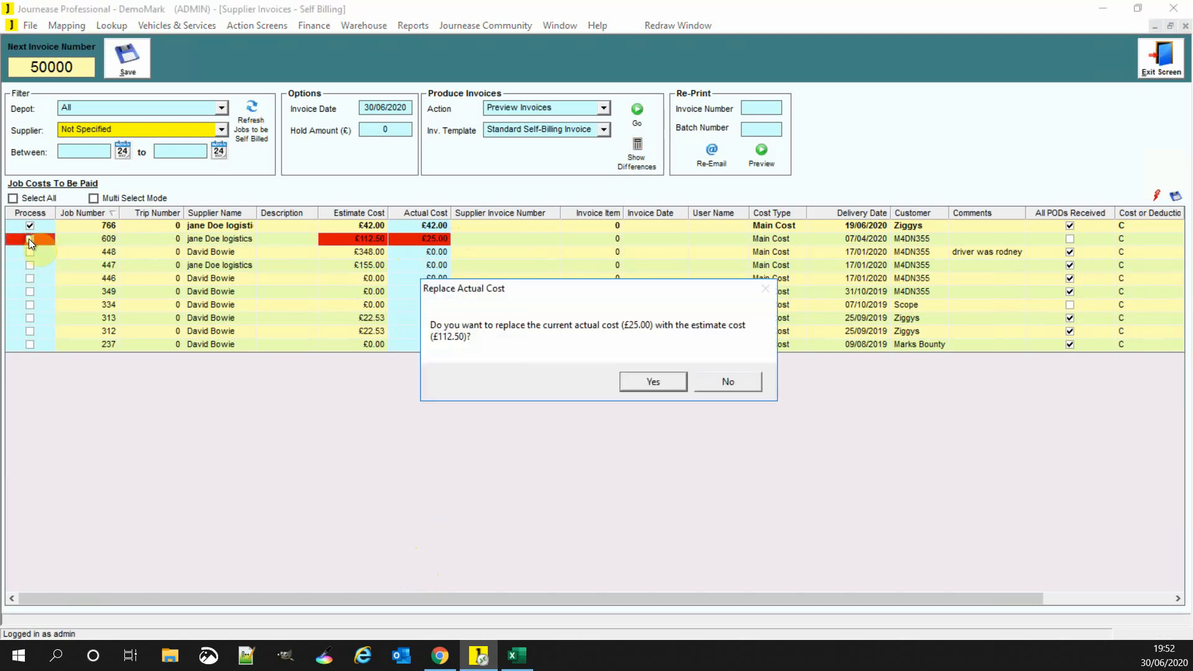
pyautogui.click(658, 385)
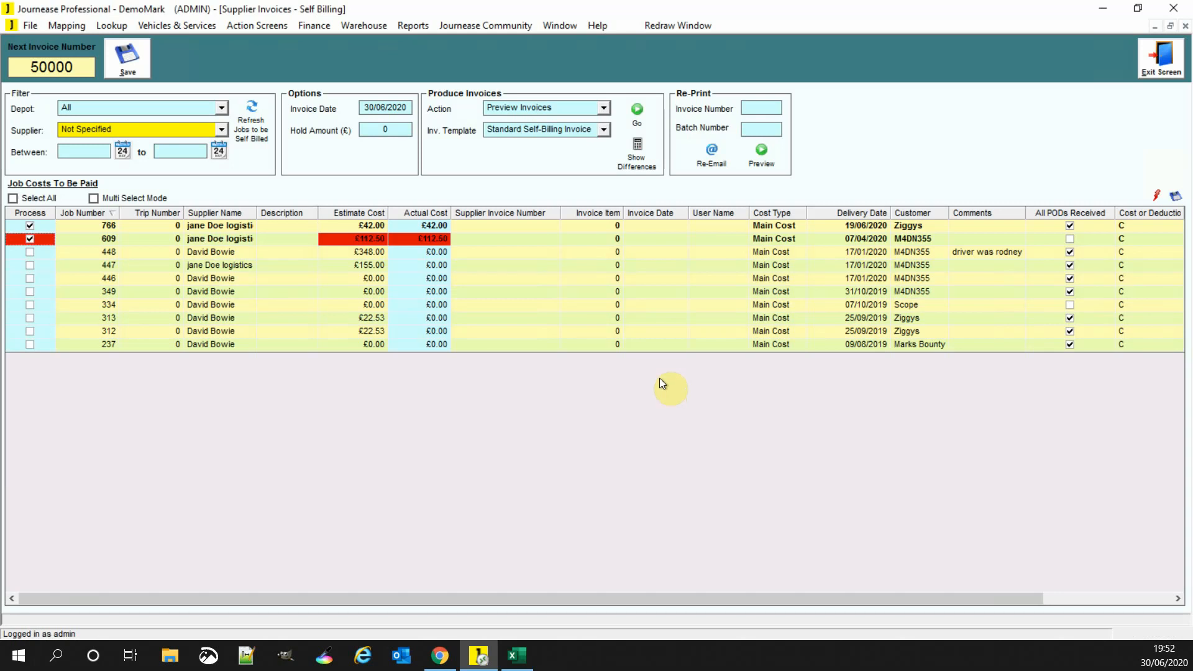
pyautogui.click(640, 151)
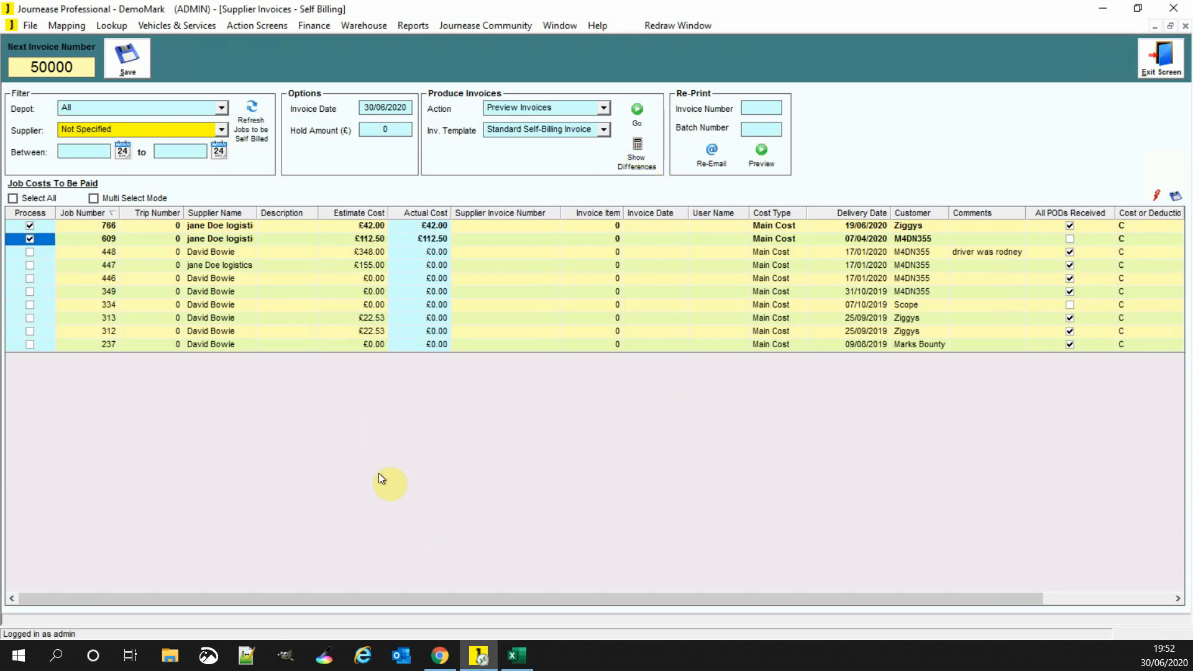
# Mark the third, fourth, eighth and ninth job costs for processing and save the changes.
pyautogui.click(31, 265)
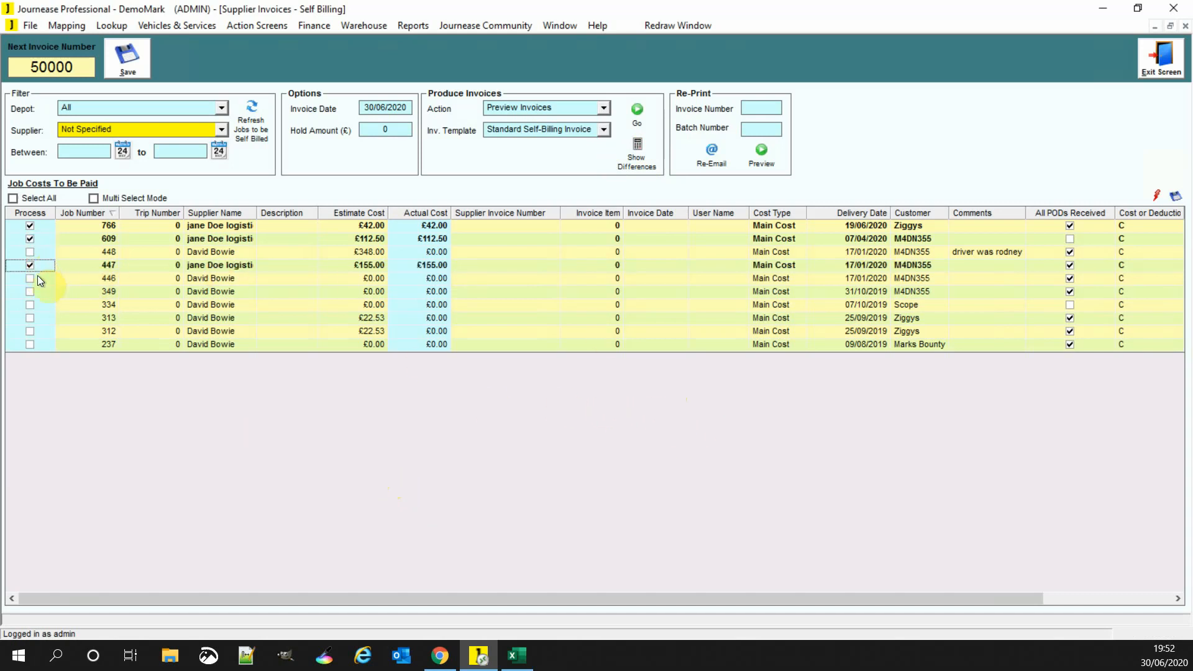
pyautogui.click(29, 328)
pyautogui.click(31, 317)
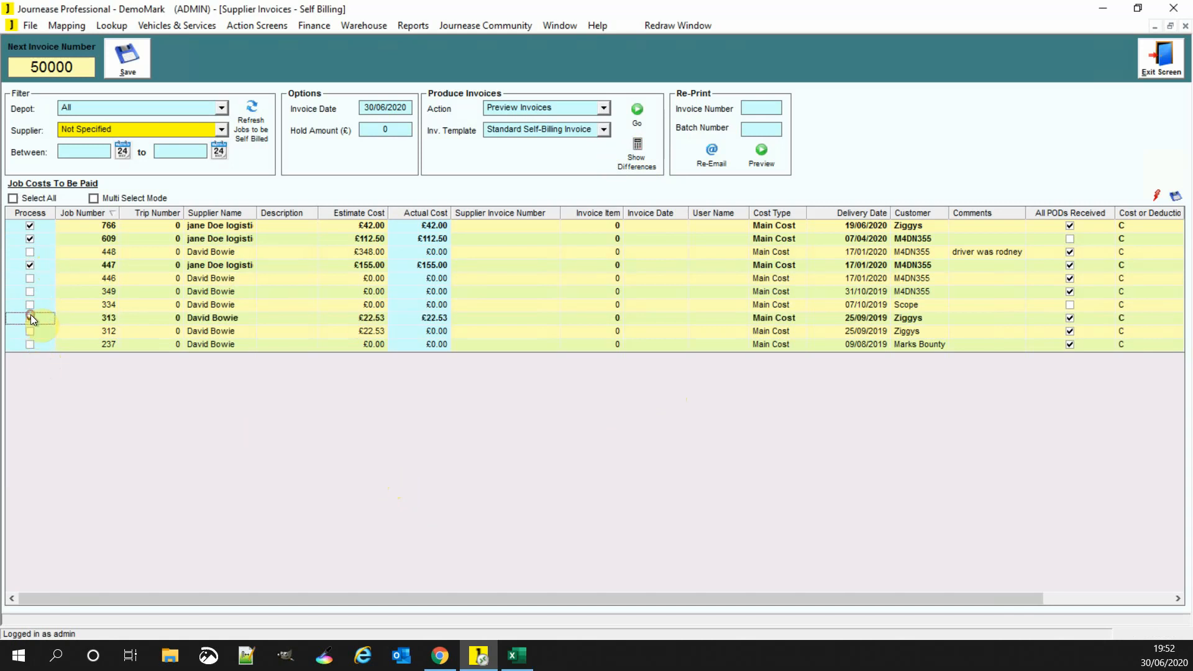
pyautogui.click(31, 331)
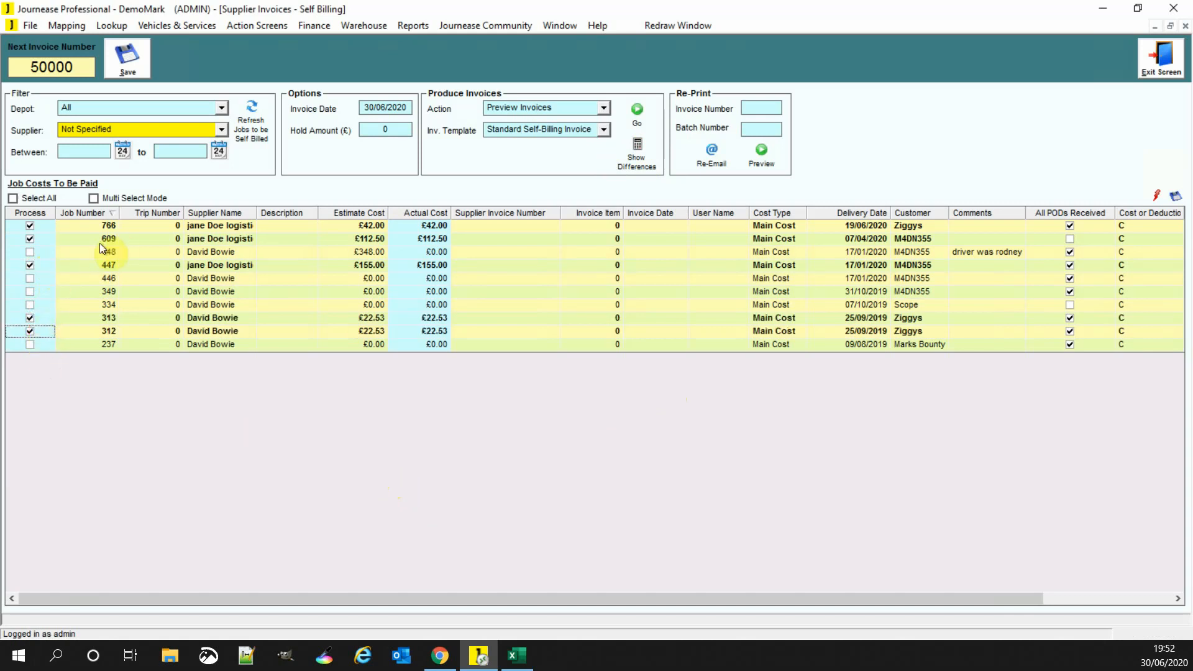
pyautogui.click(30, 251)
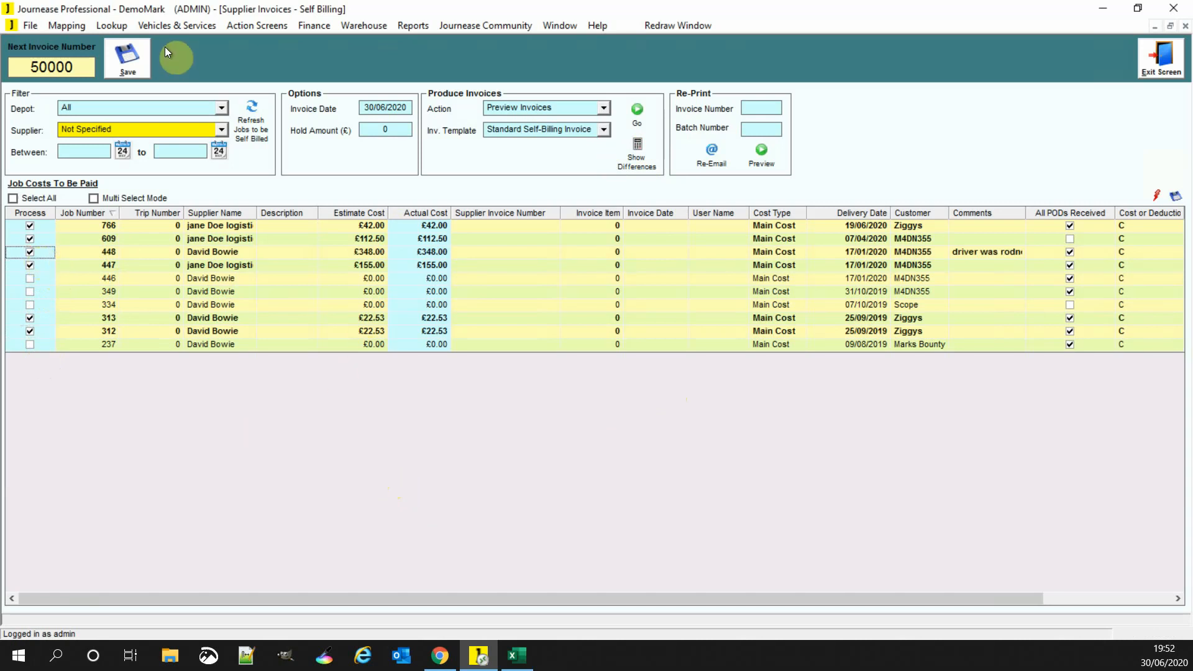
pyautogui.click(127, 57)
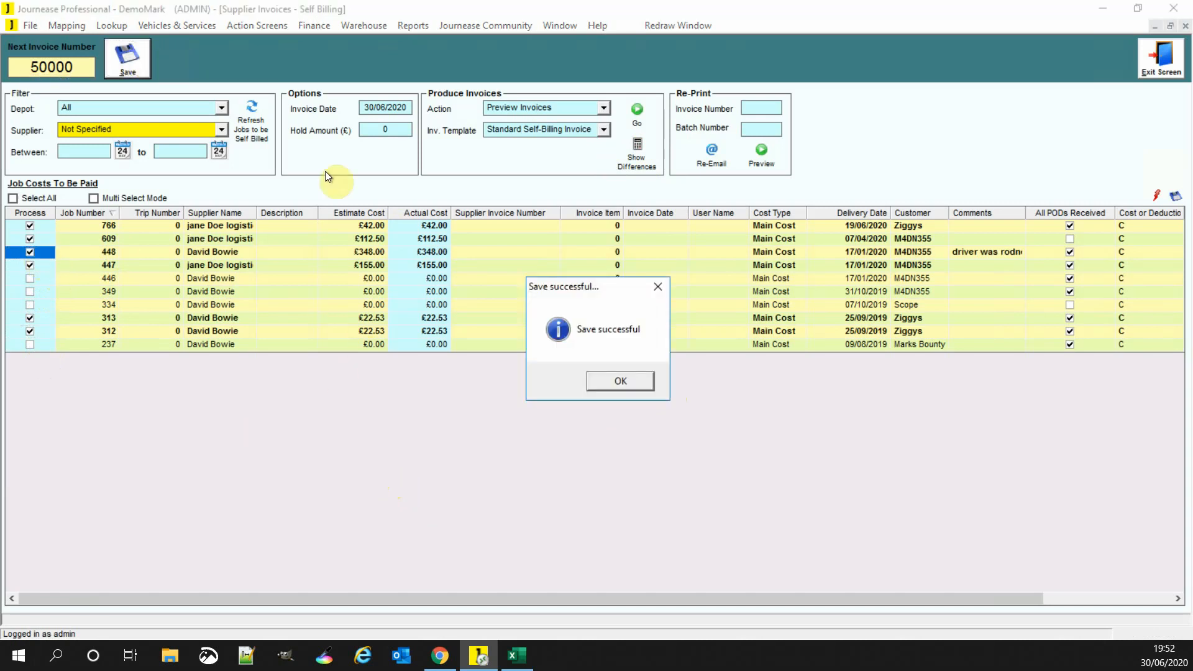
pyautogui.click(621, 385)
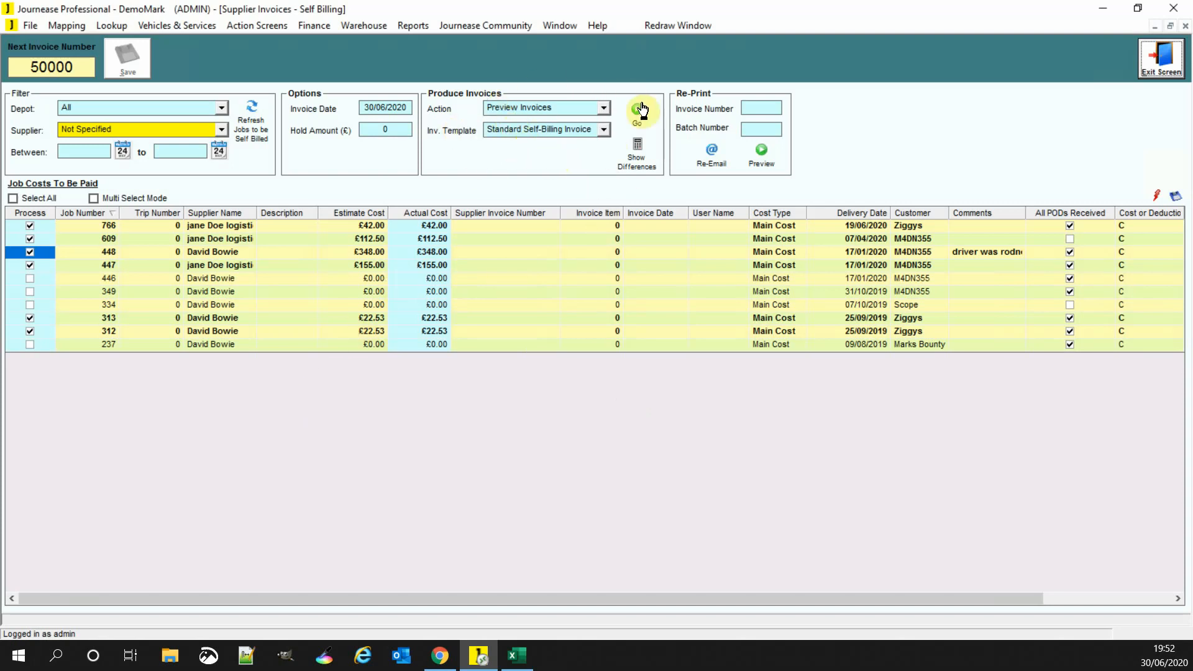
# Produce the marked costs with the Preview Invoices action and the Standard Self-Billing Invoice template.
pyautogui.click(602, 109)
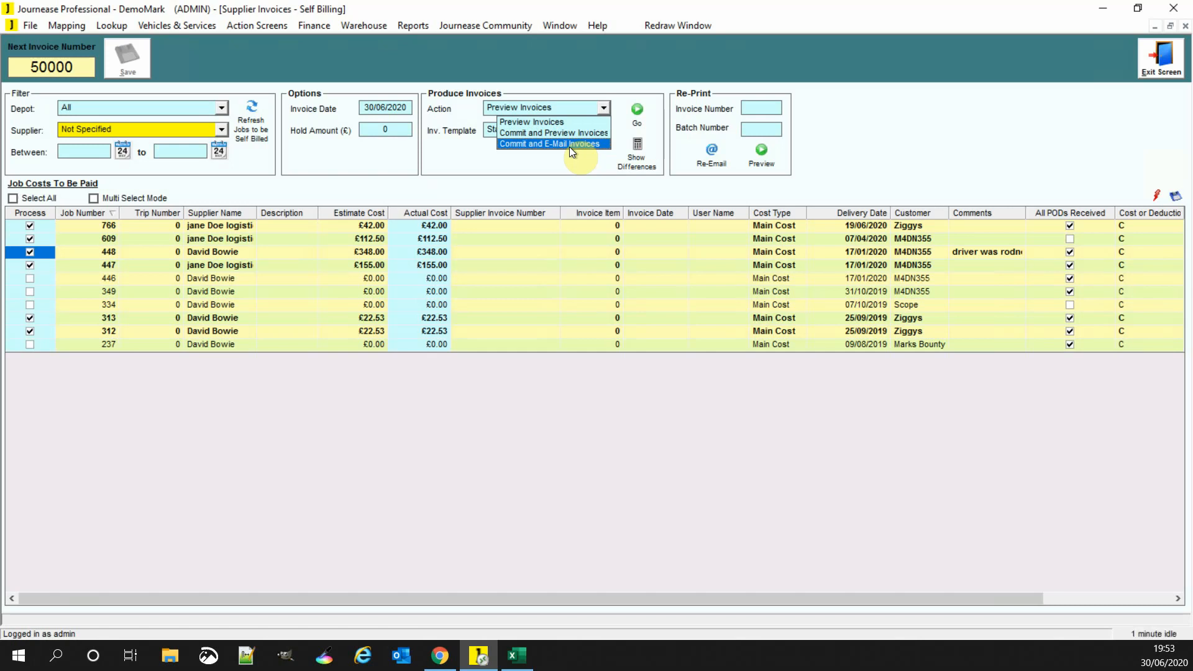
pyautogui.click(537, 121)
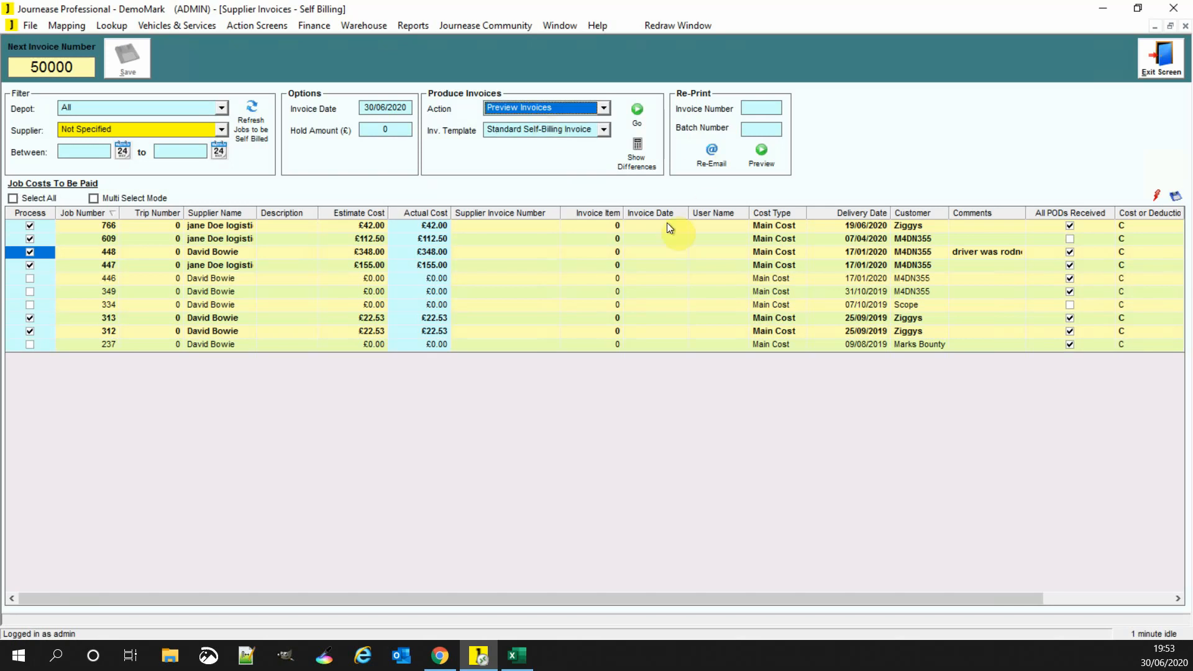
pyautogui.click(605, 129)
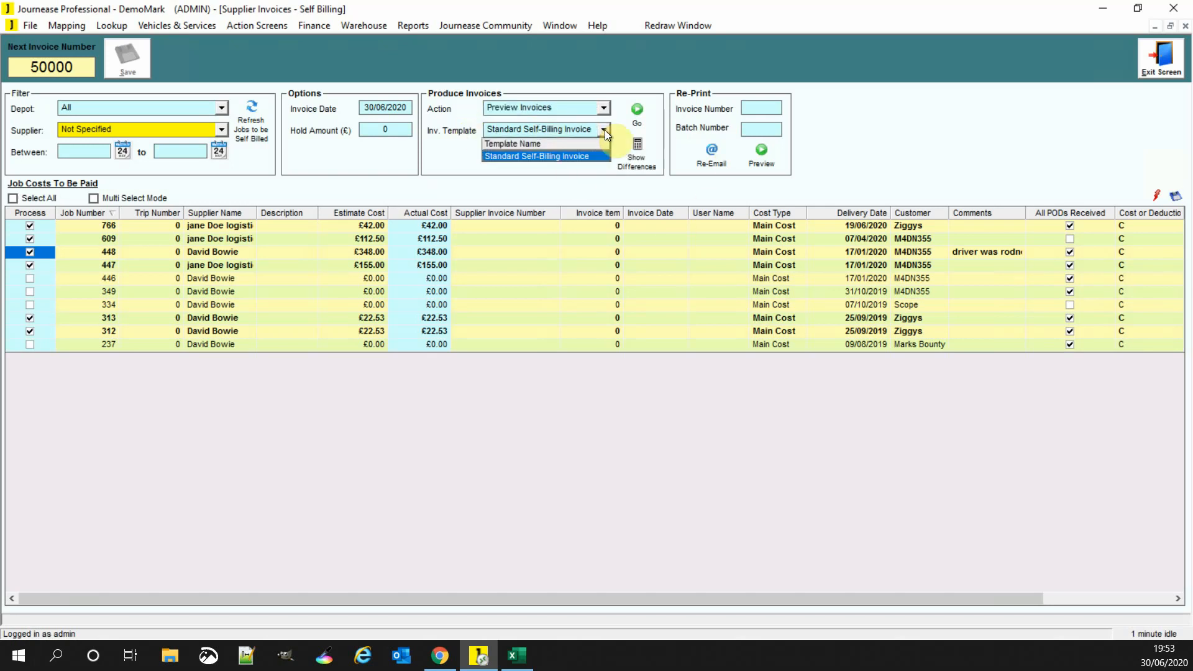
pyautogui.click(605, 130)
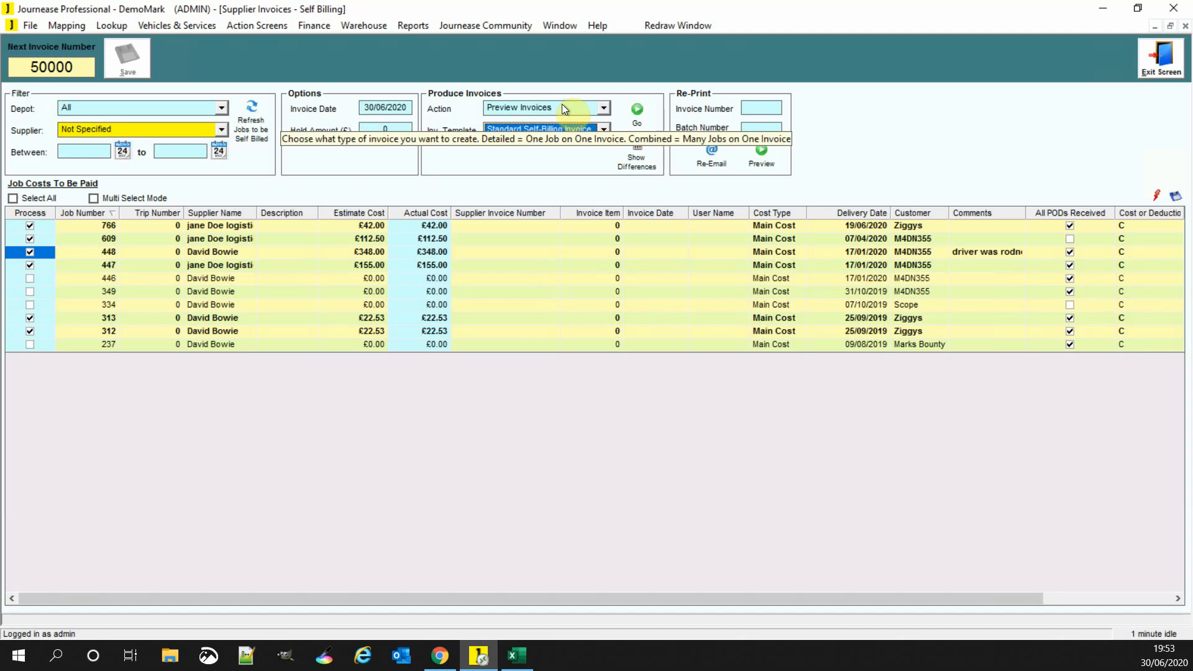
pyautogui.click(639, 117)
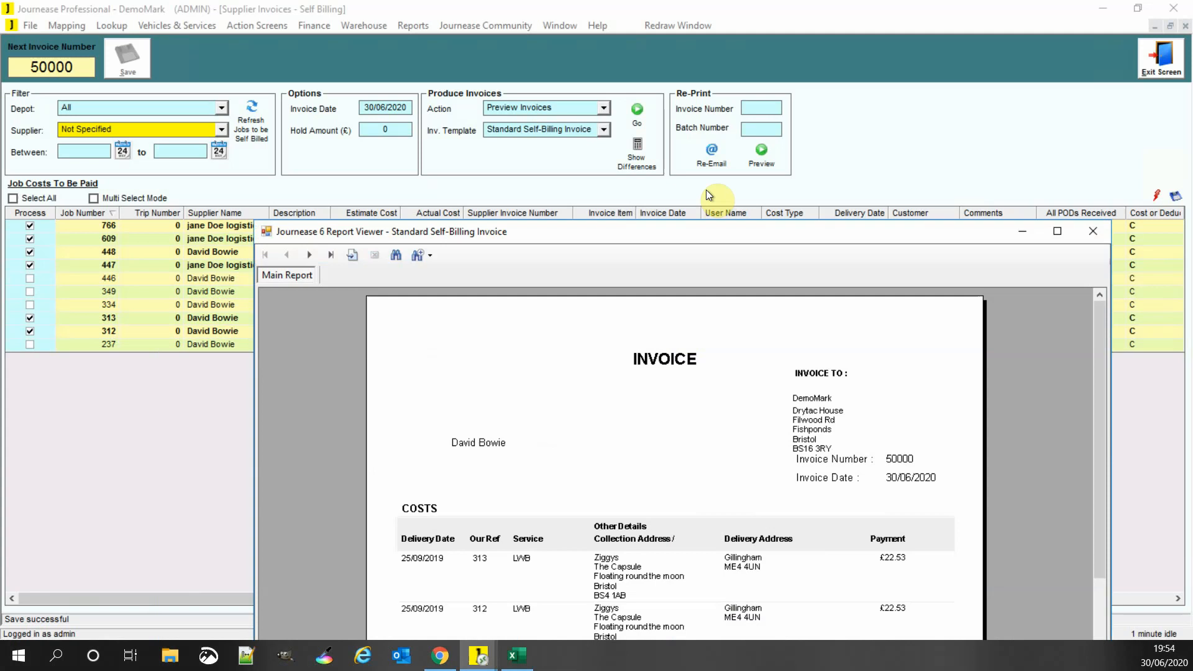
# Maximize the invoice preview, examine the costs, VAT summary and totals on both supplier invoices, and close the preview.
pyautogui.moveTo(686, 230); pyautogui.dragTo(602, 2)
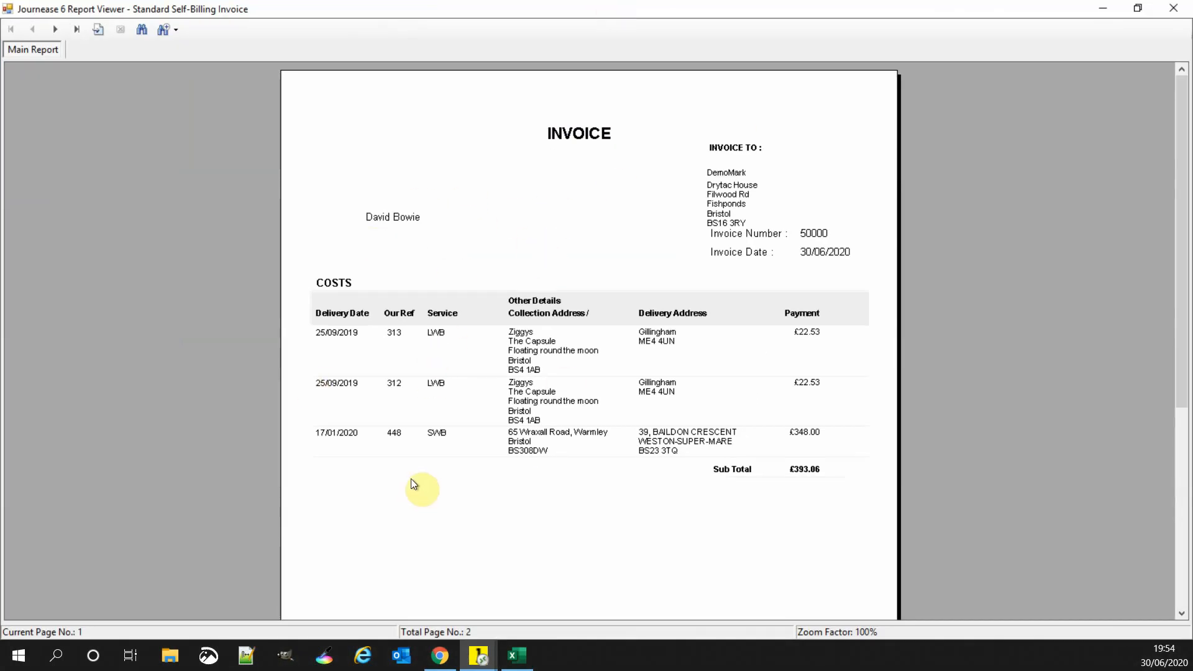
pyautogui.scroll(-5, 422, 460)
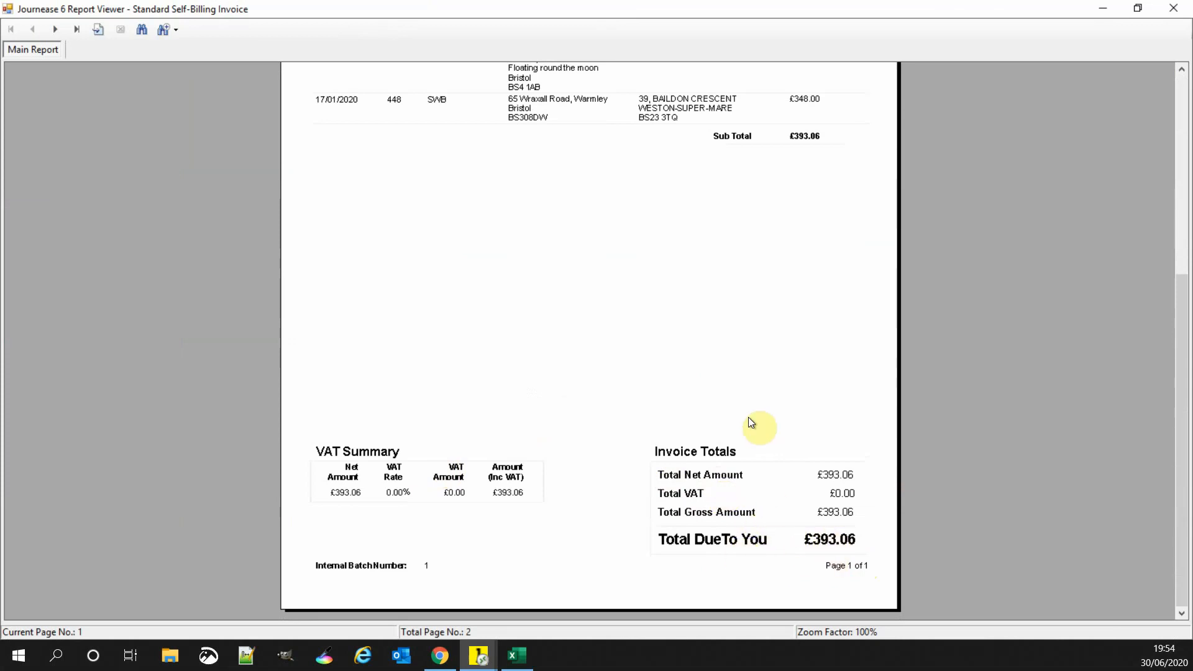
pyautogui.scroll(5, 747, 416)
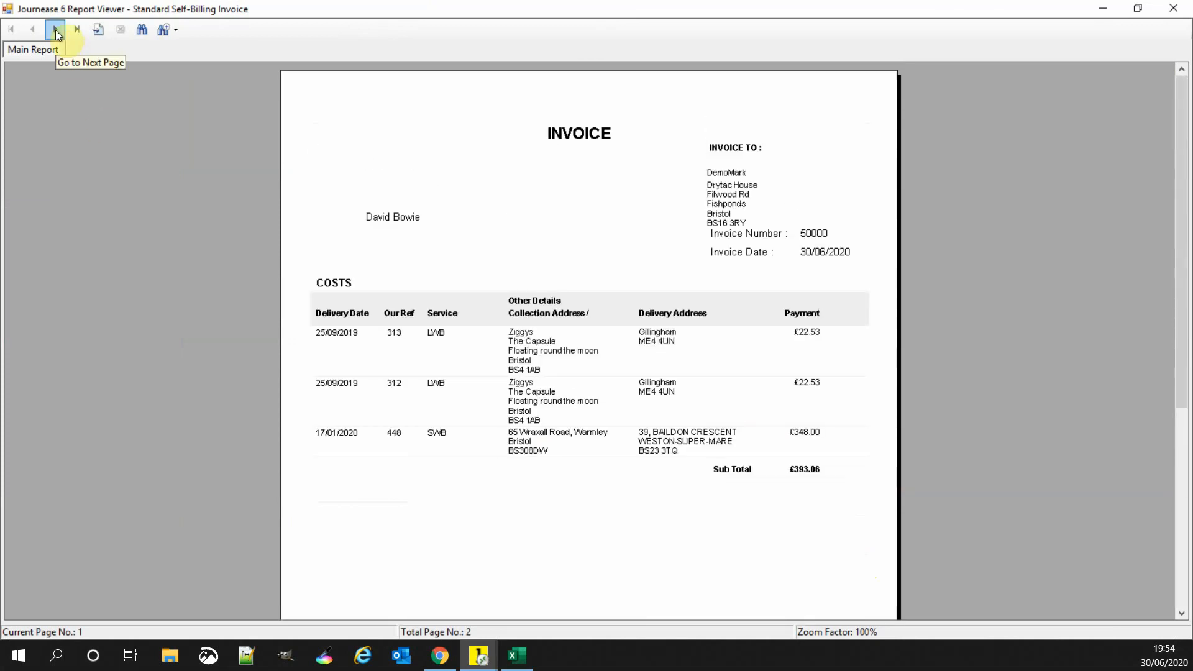
pyautogui.click(55, 31)
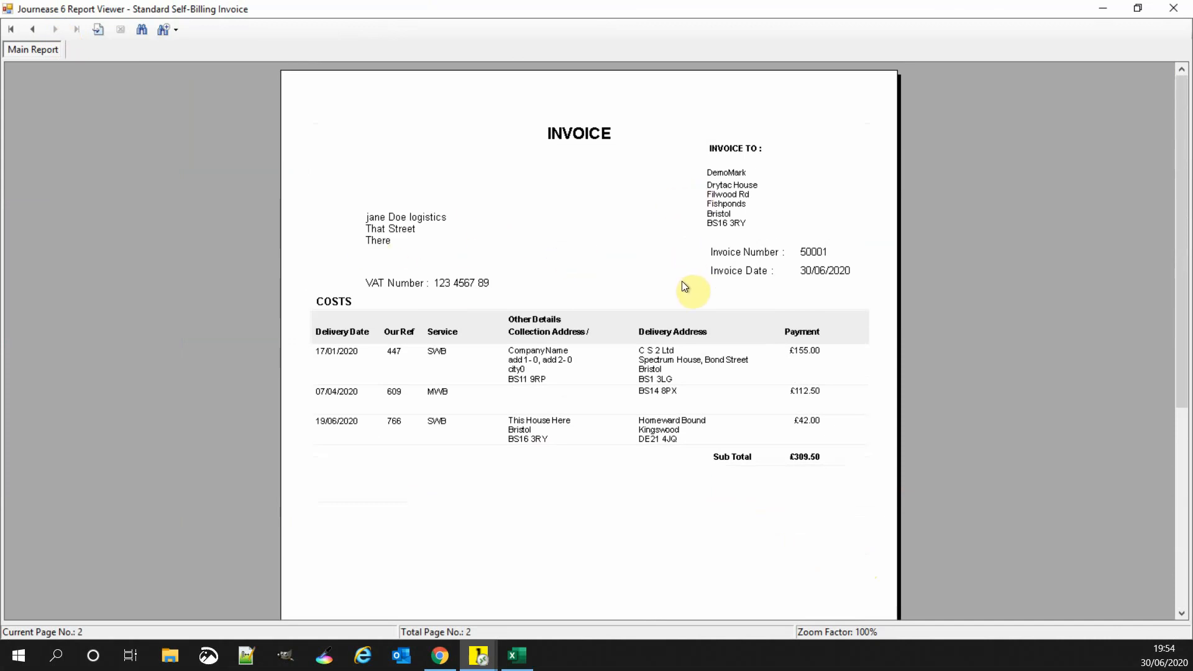
pyautogui.scroll(-3, 684, 292)
pyautogui.scroll(-8, 683, 303)
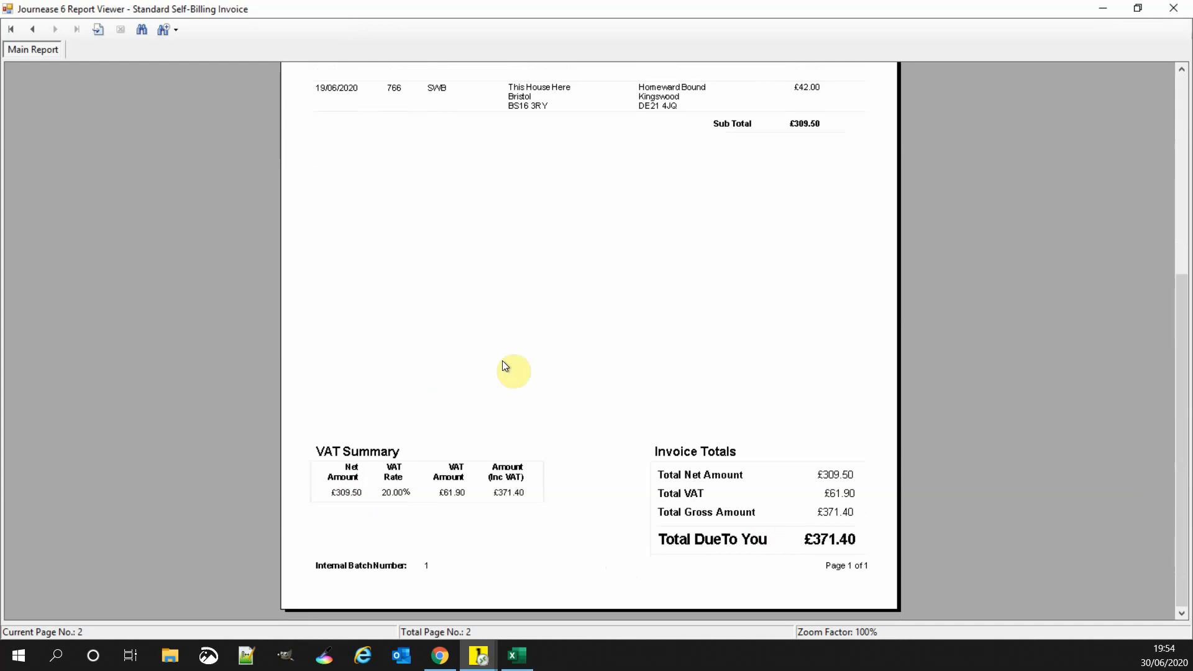
pyautogui.click(1172, 8)
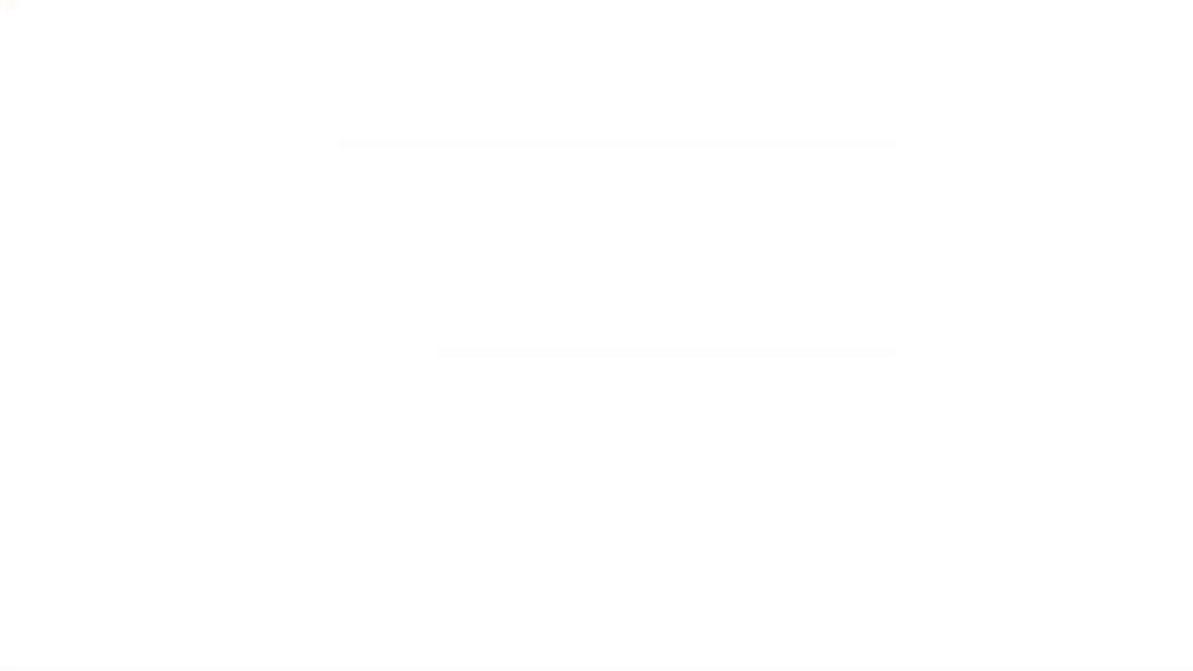